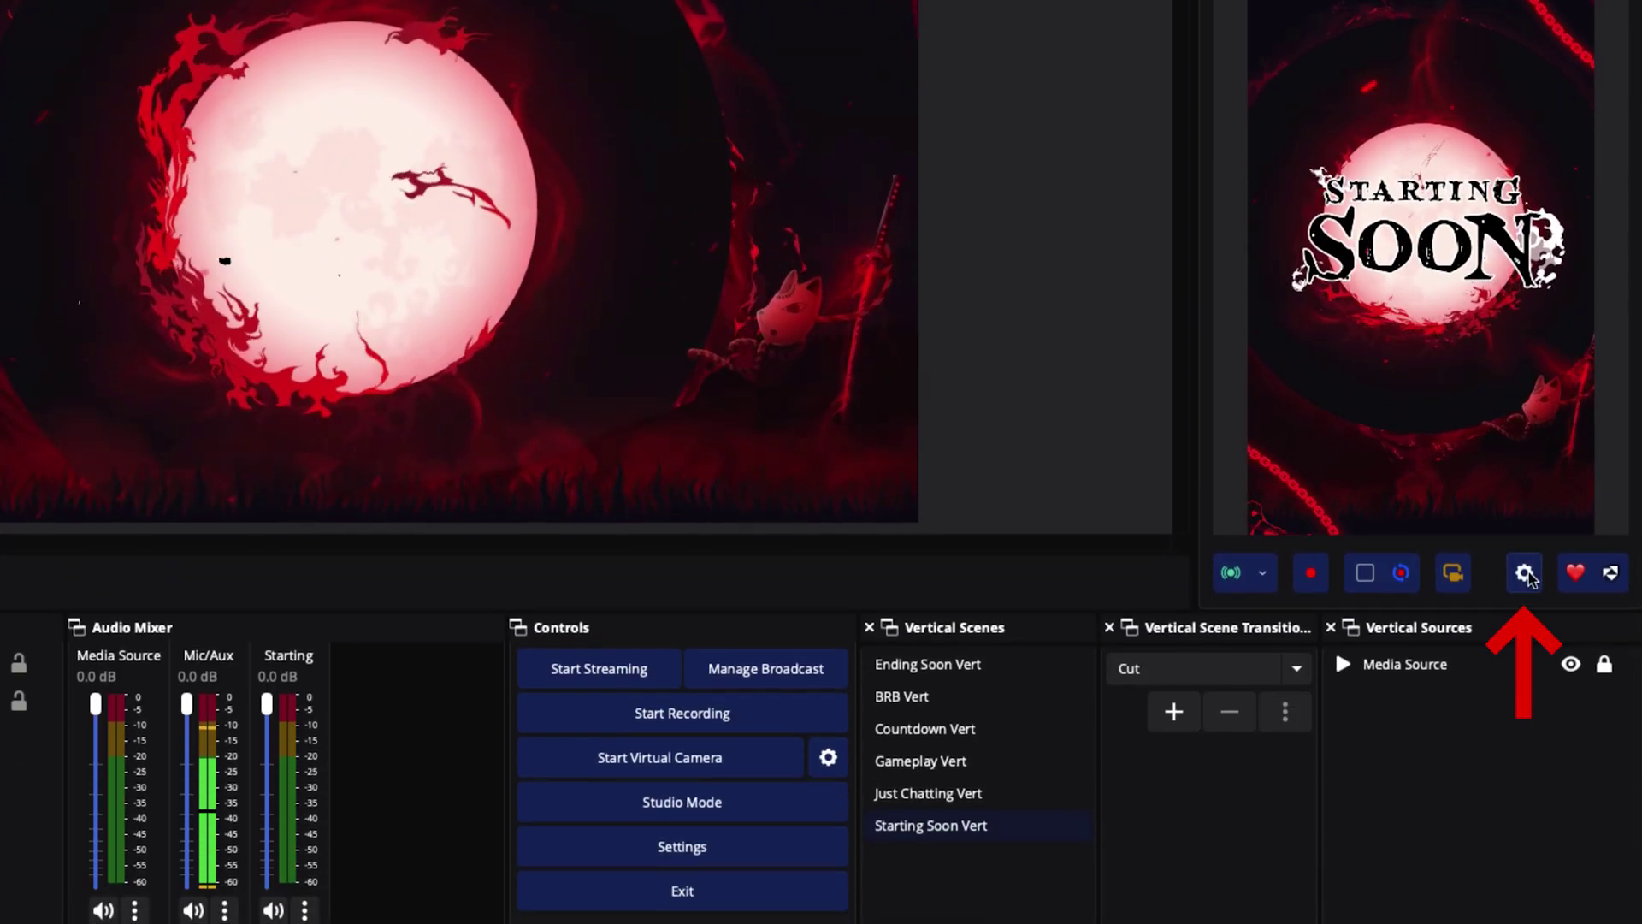
# Set the vertical canvas's resolution to 1920x1080 in the Vertical settings.
pyautogui.click(1525, 573)
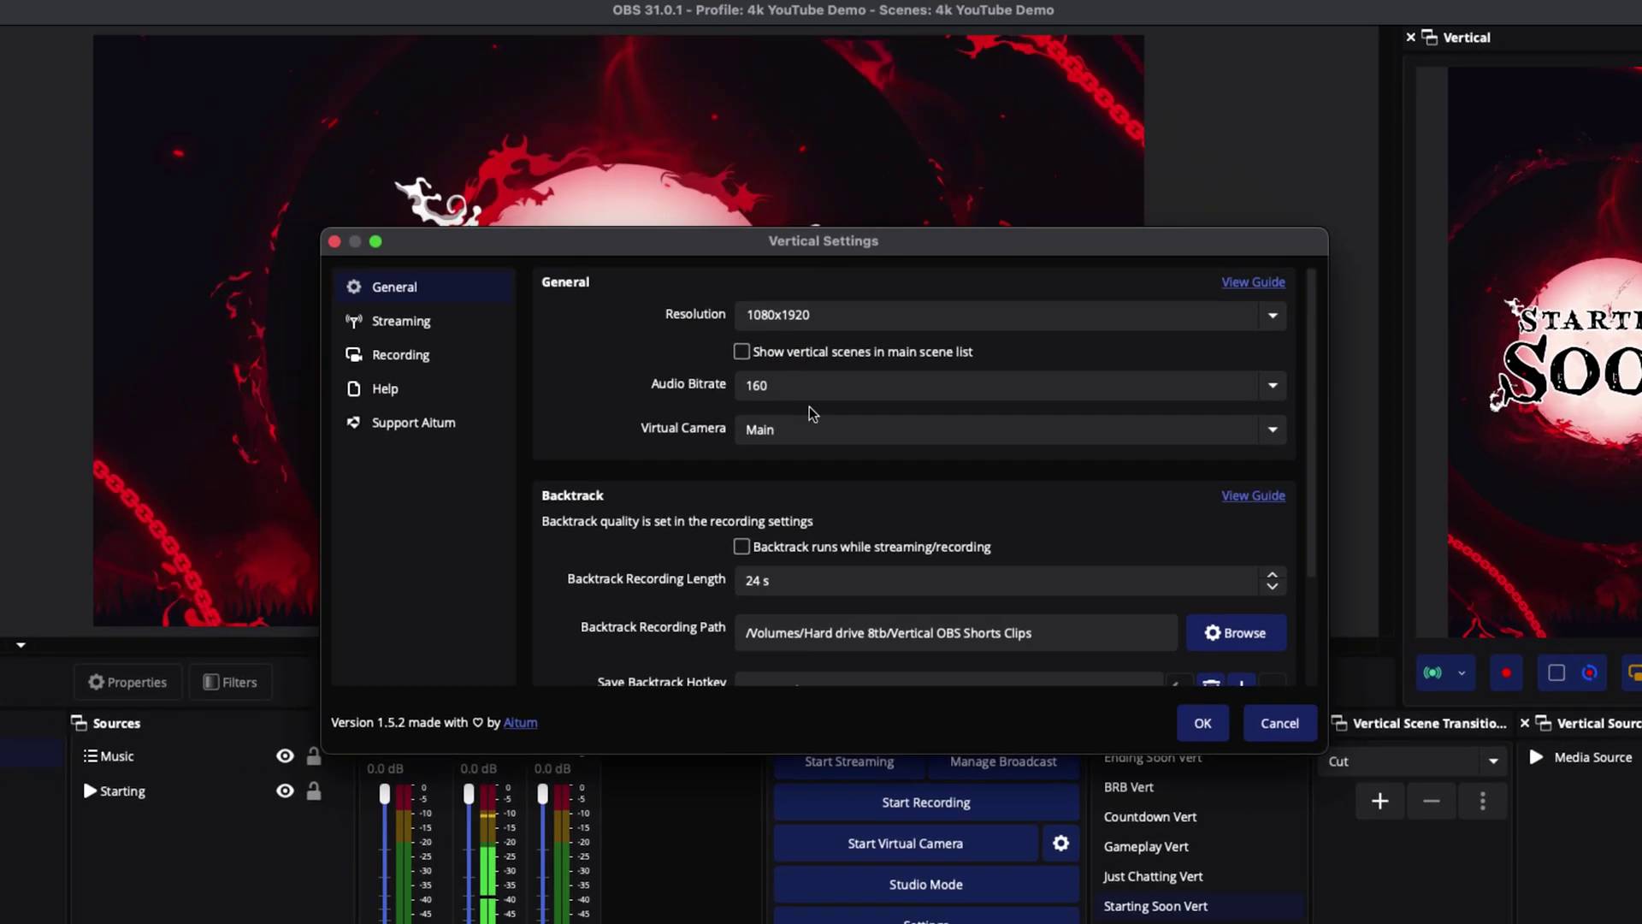
pyautogui.click(1273, 315)
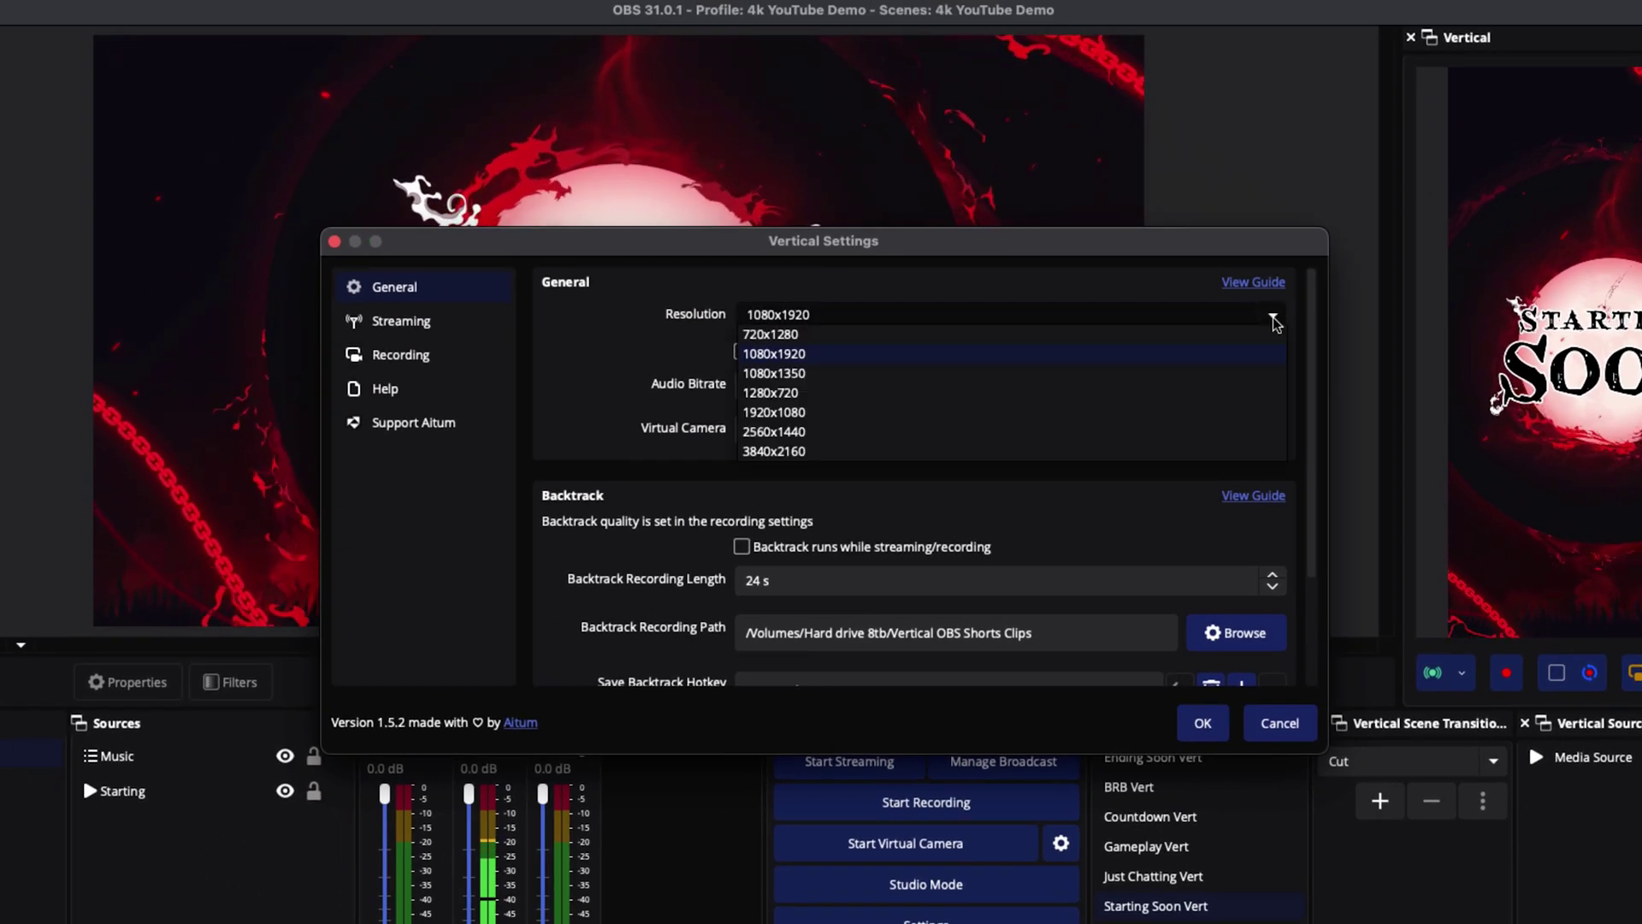
pyautogui.click(817, 413)
pyautogui.click(1280, 725)
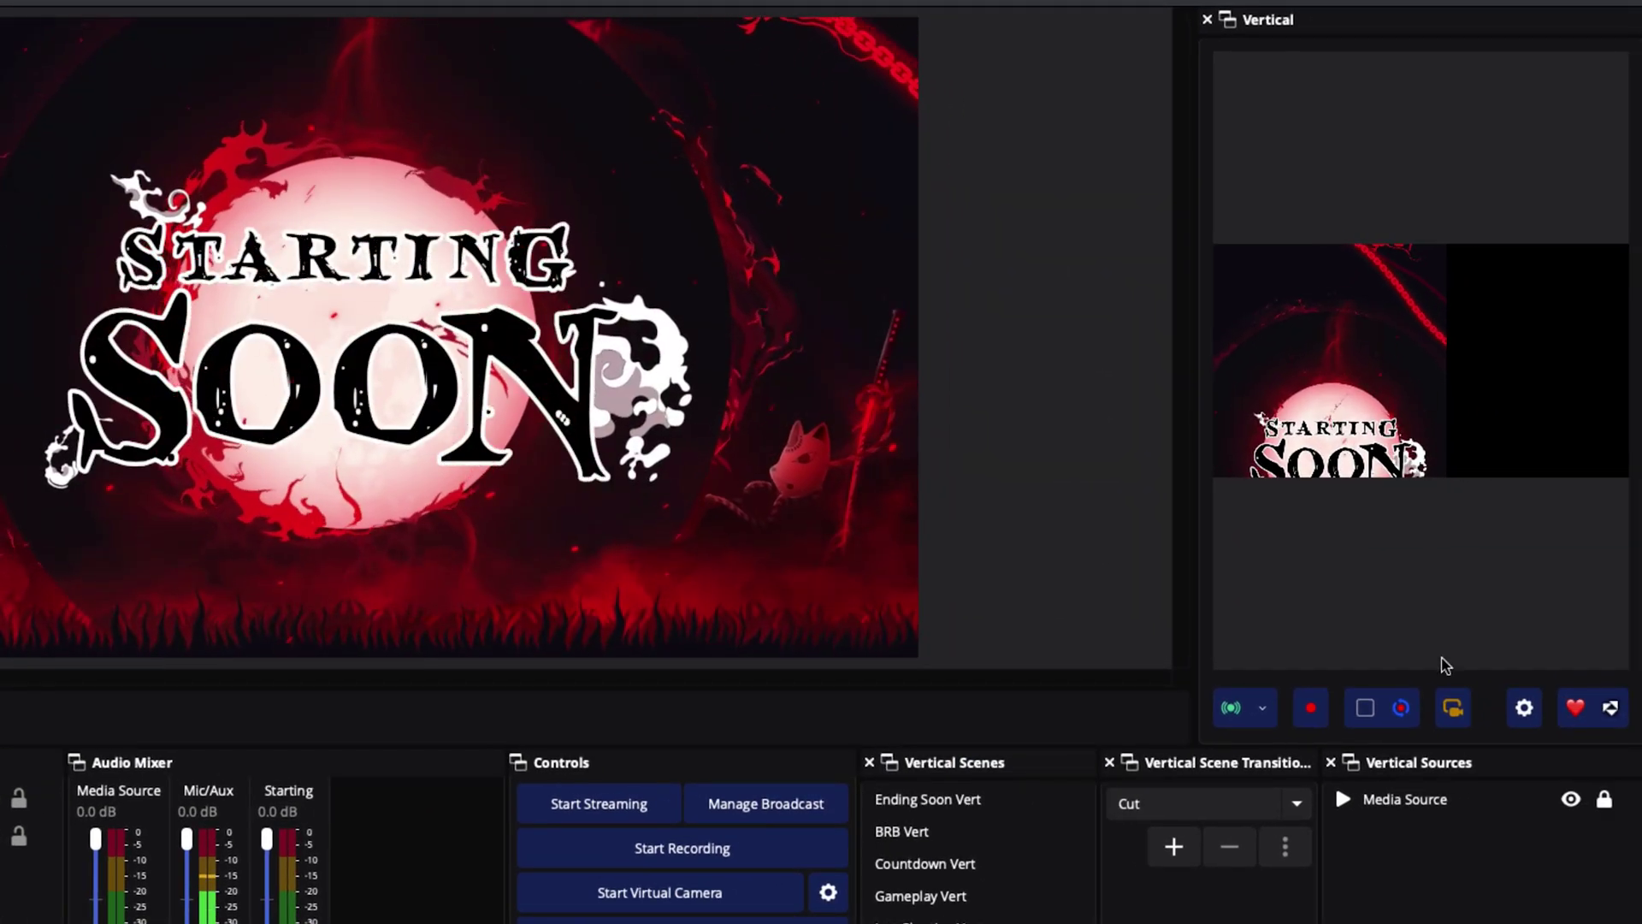
# Hide the vertical scene's Media Source and widen the Vertical canvas preview to about half of the window.
pyautogui.click(1571, 799)
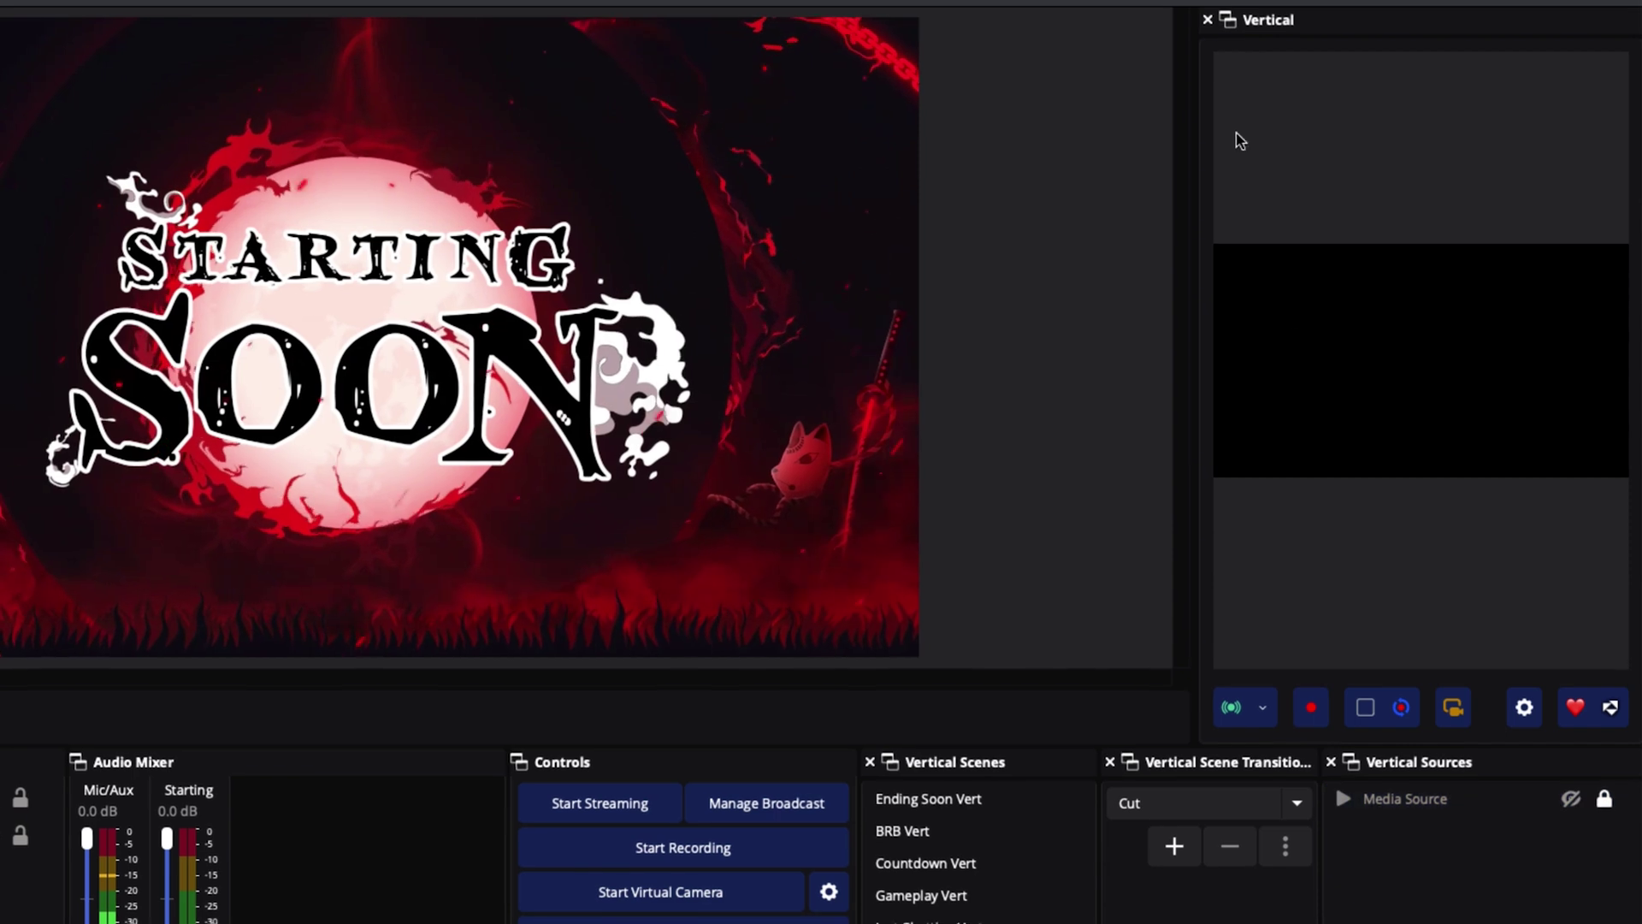
pyautogui.moveTo(1193, 197); pyautogui.dragTo(769, 223)
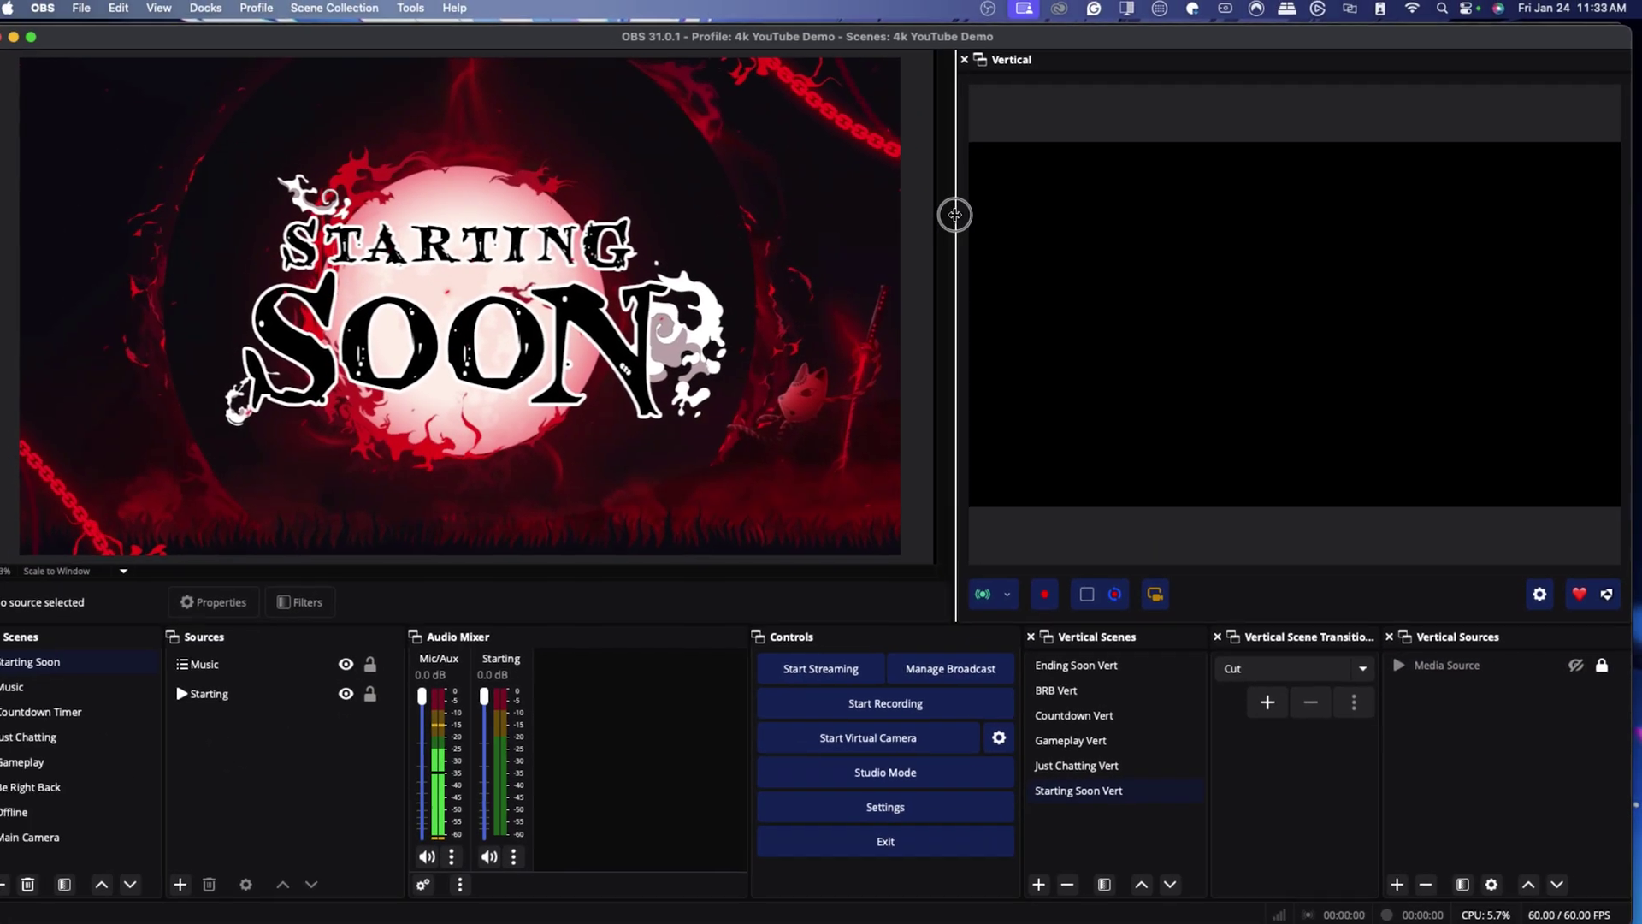
pyautogui.moveTo(955, 214); pyautogui.dragTo(847, 213)
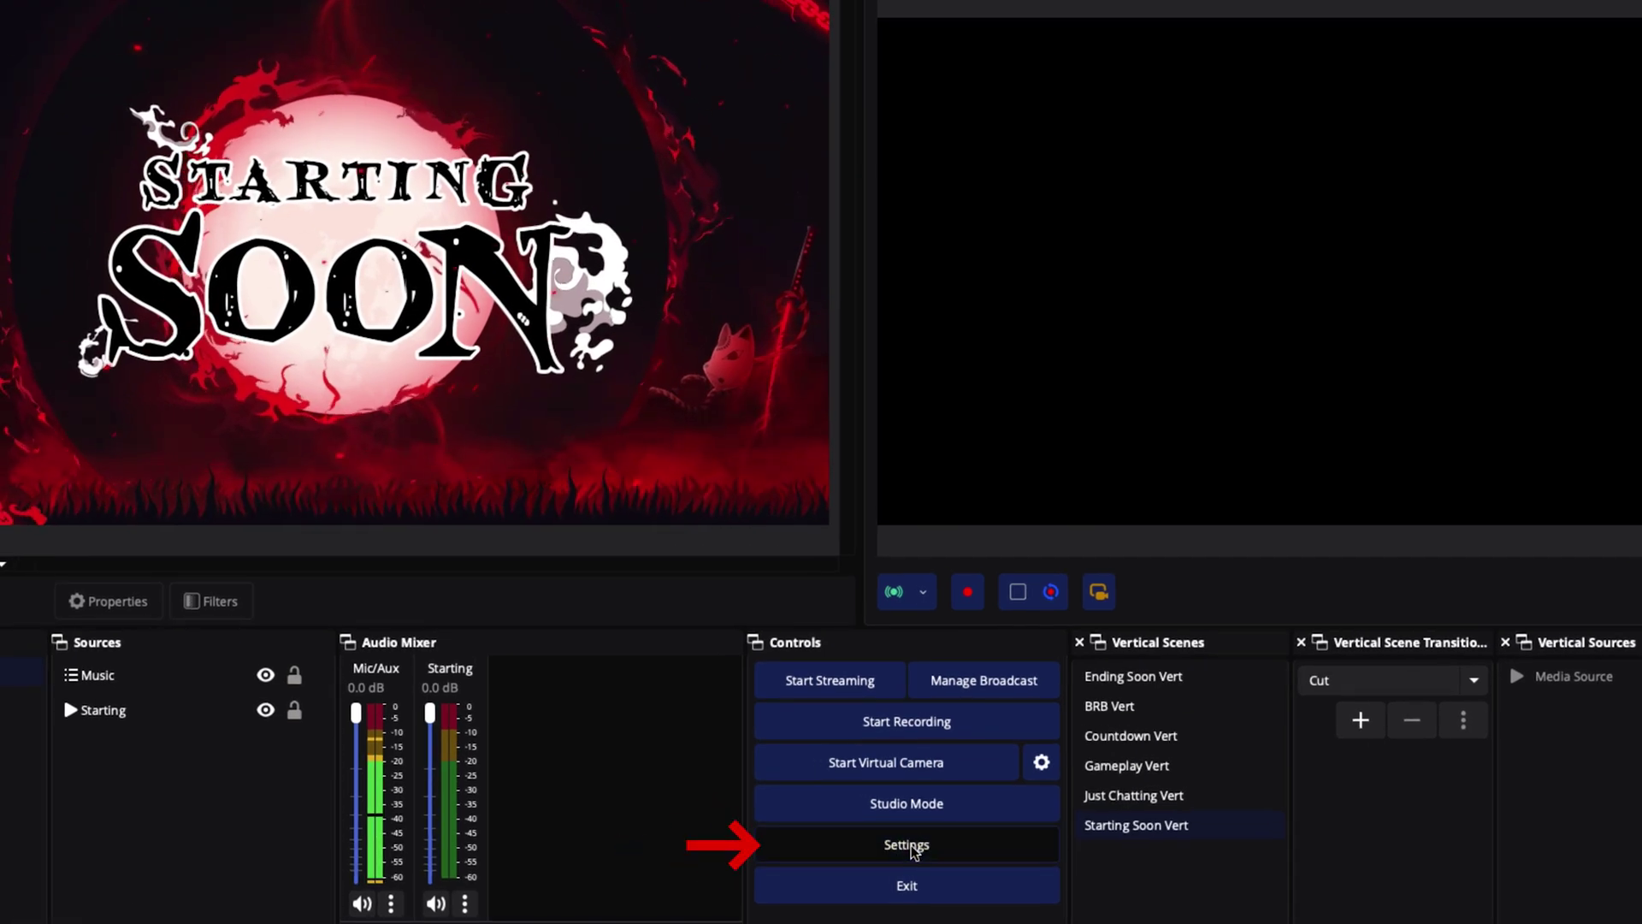
# Set the main stream's service to Twitch in the streaming settings.
pyautogui.click(908, 845)
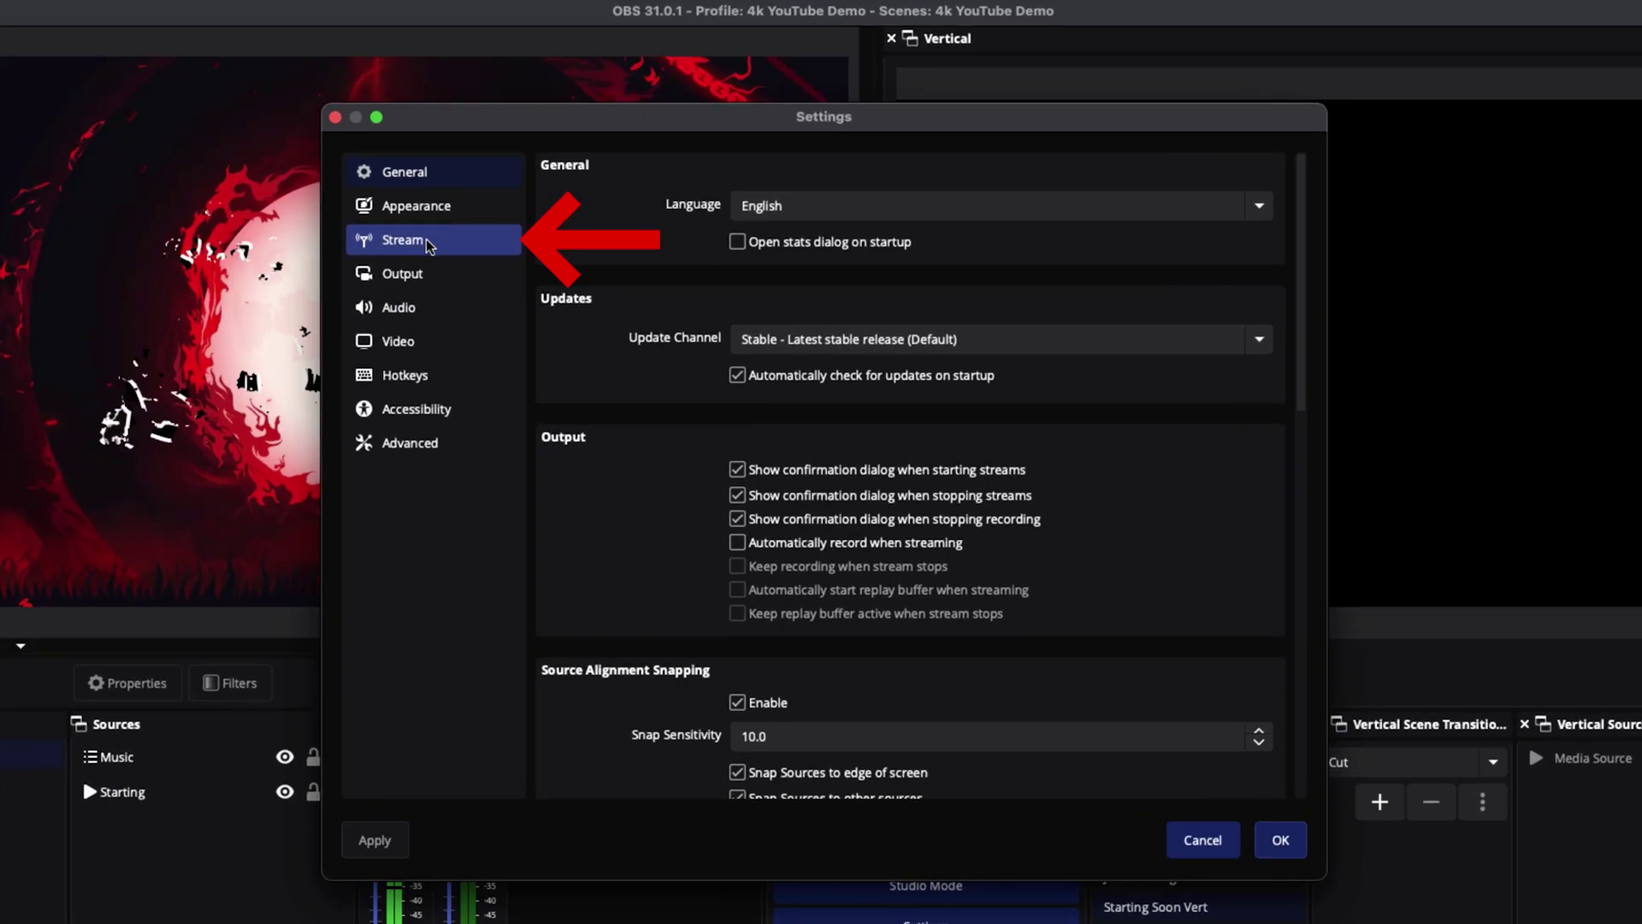
pyautogui.click(455, 230)
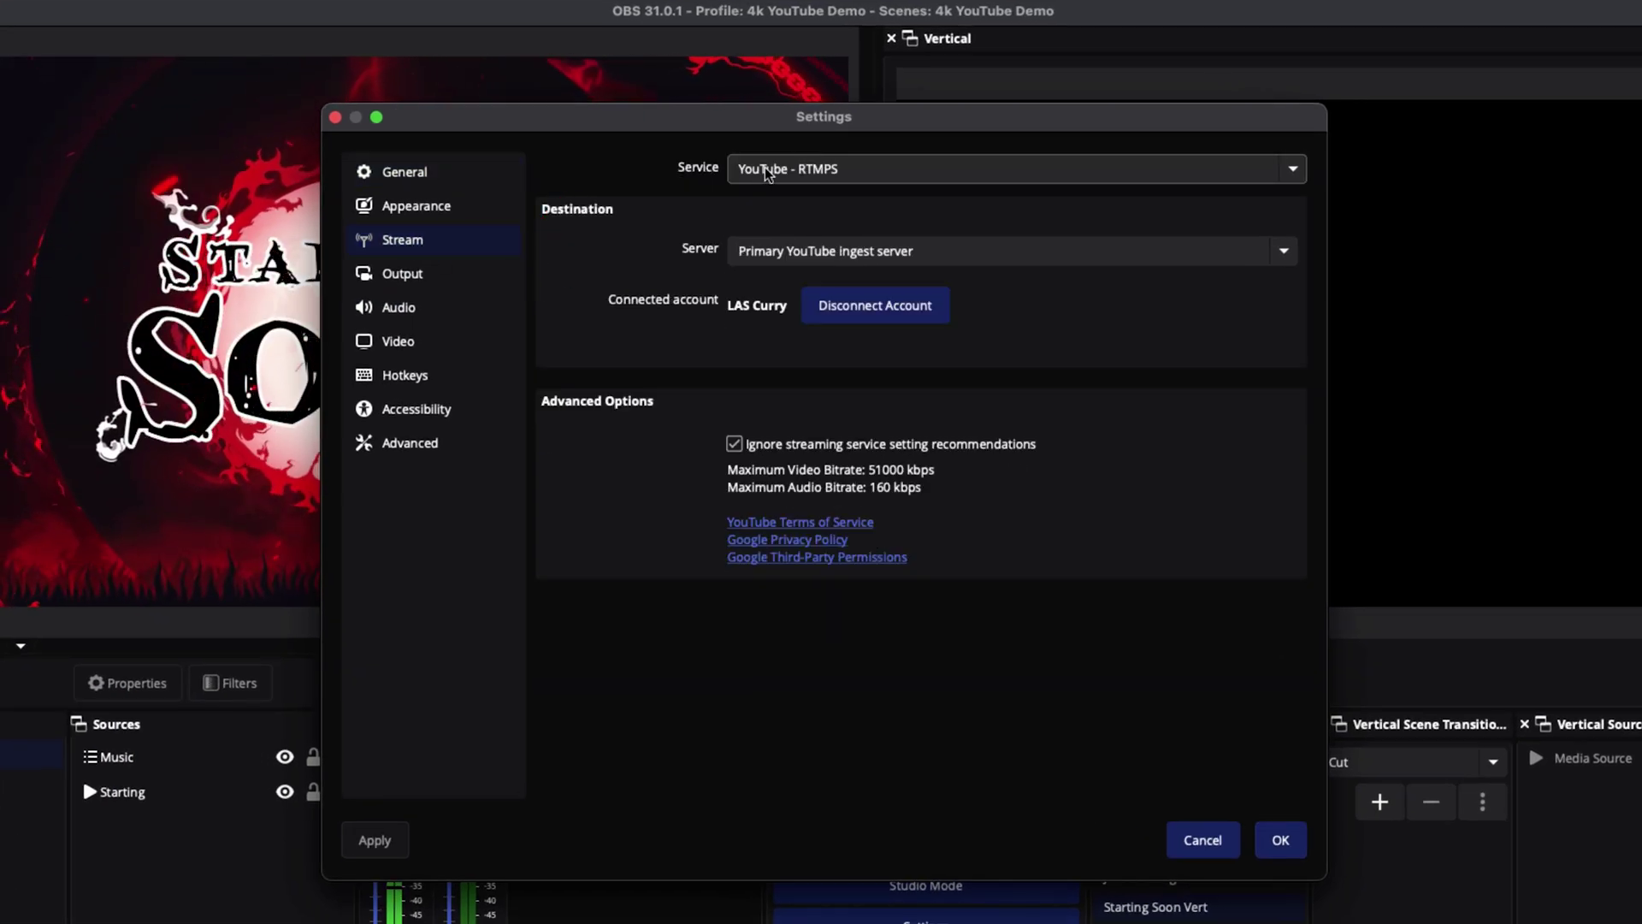
pyautogui.click(868, 171)
pyautogui.click(817, 147)
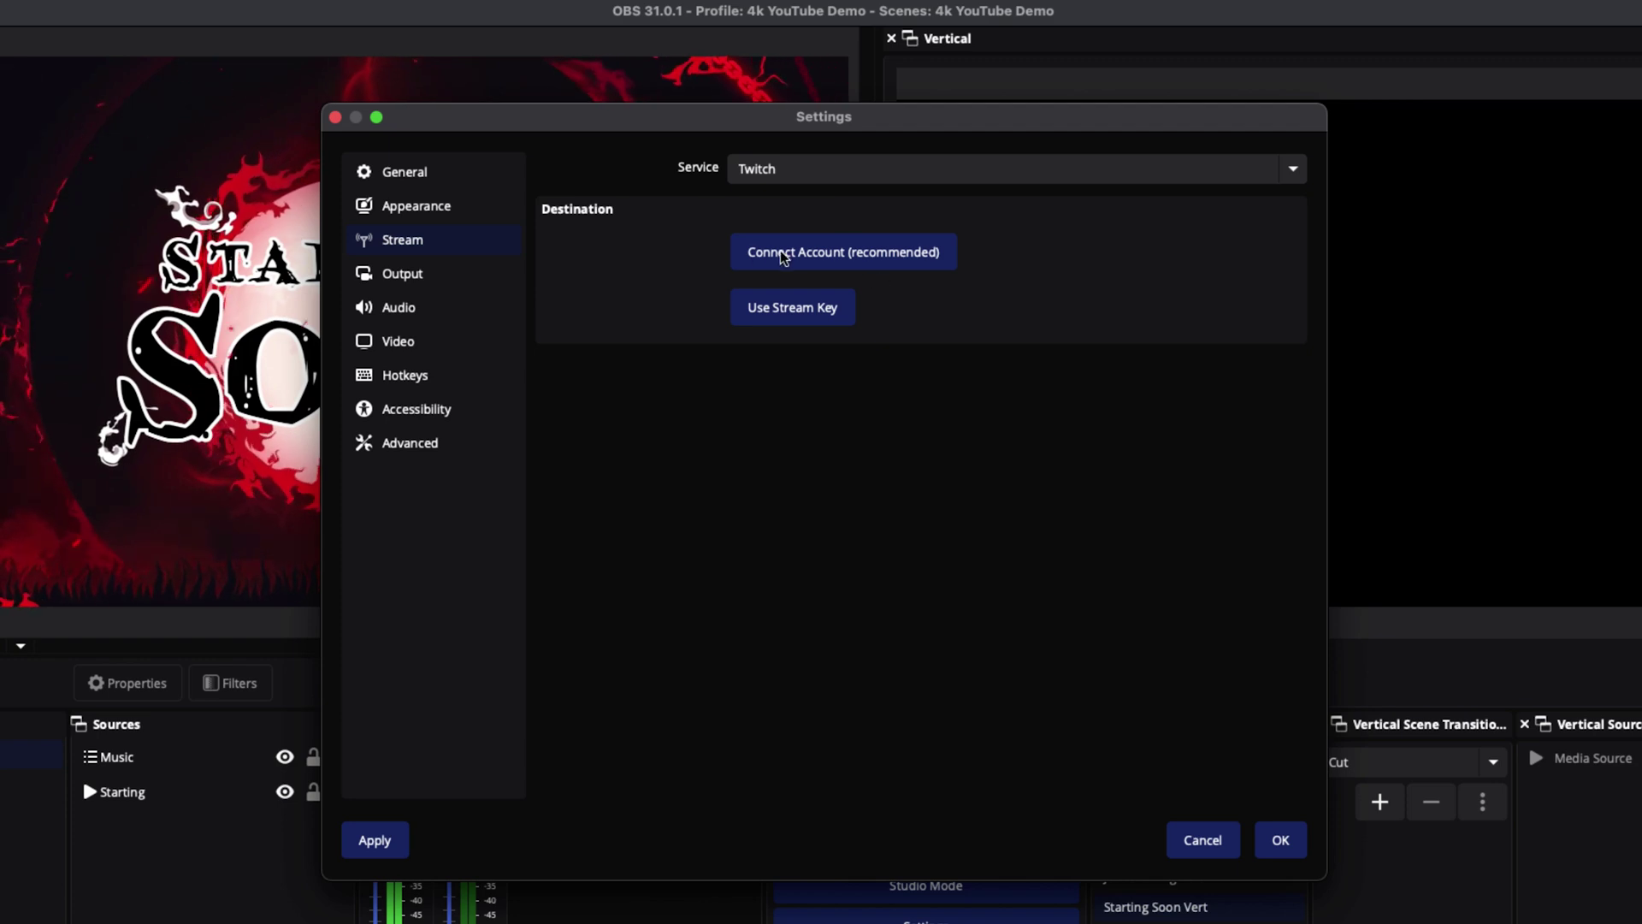
# Connect the Twitch account with its username, account password and authenticator token, remembering the computer for 30 days, and save the settings.
pyautogui.click(818, 256)
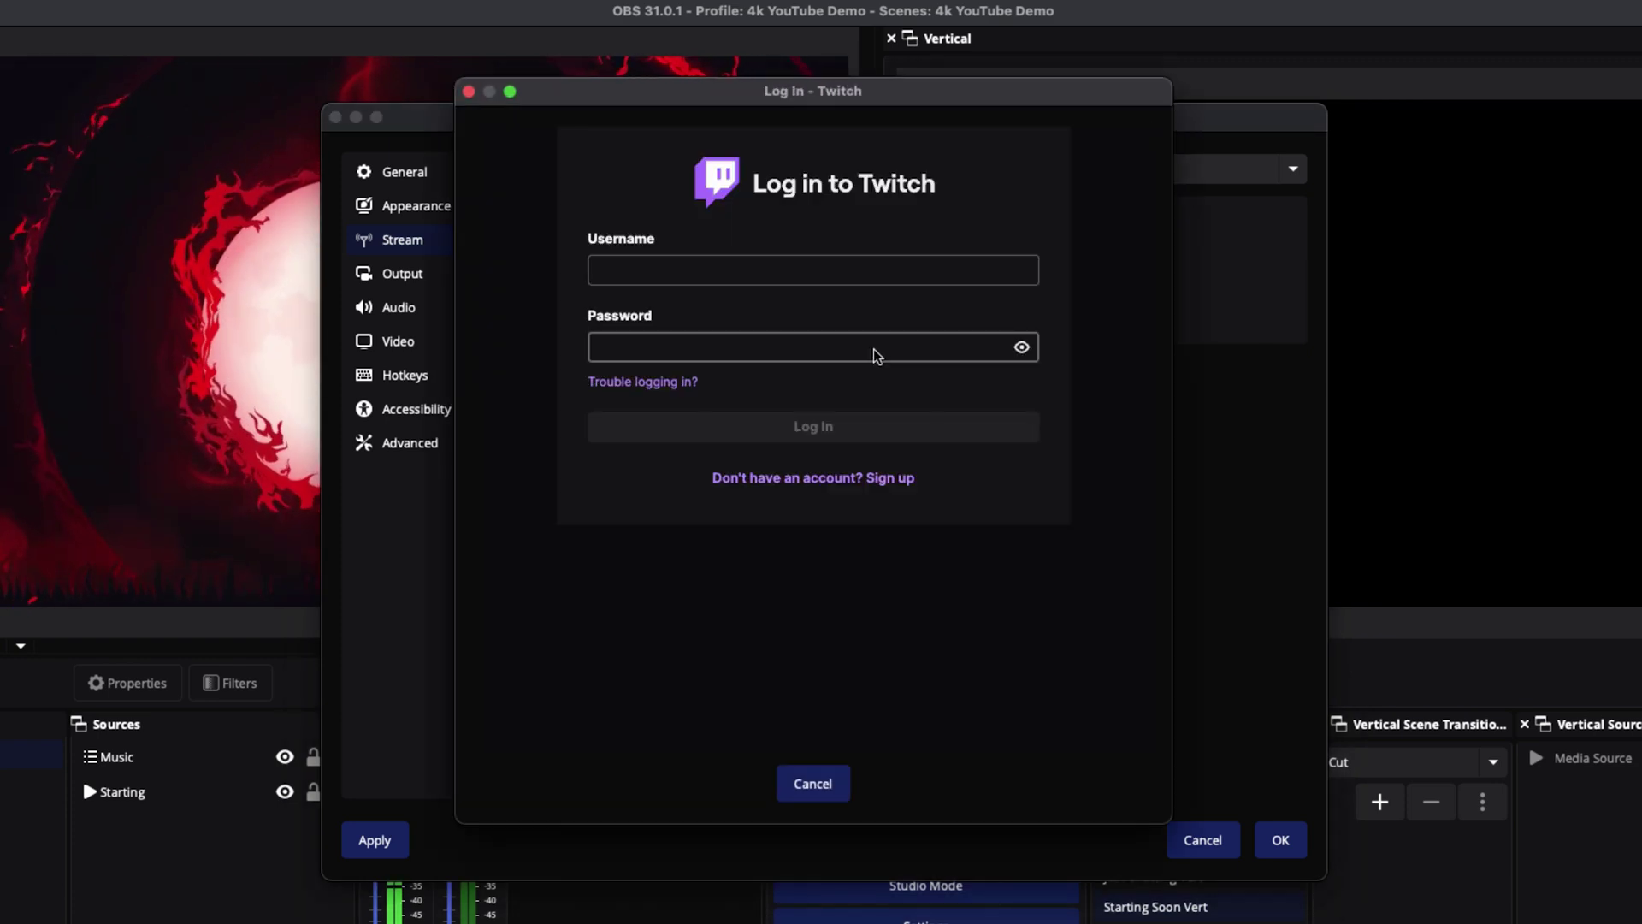
pyautogui.moveTo(696, 98); pyautogui.dragTo(797, 132)
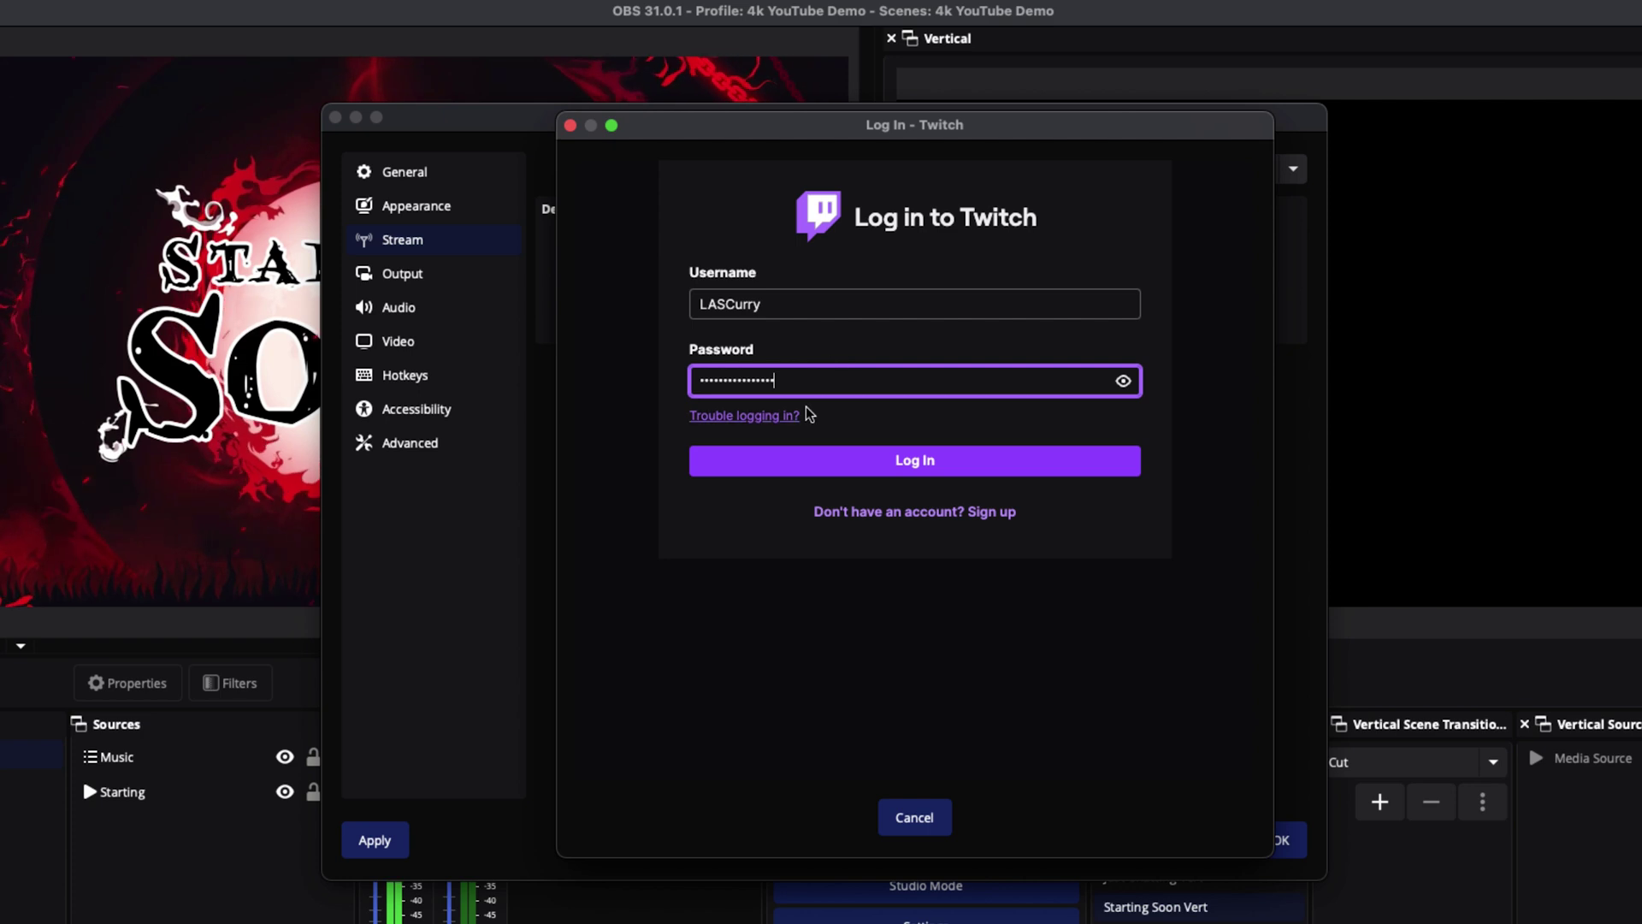
pyautogui.click(922, 464)
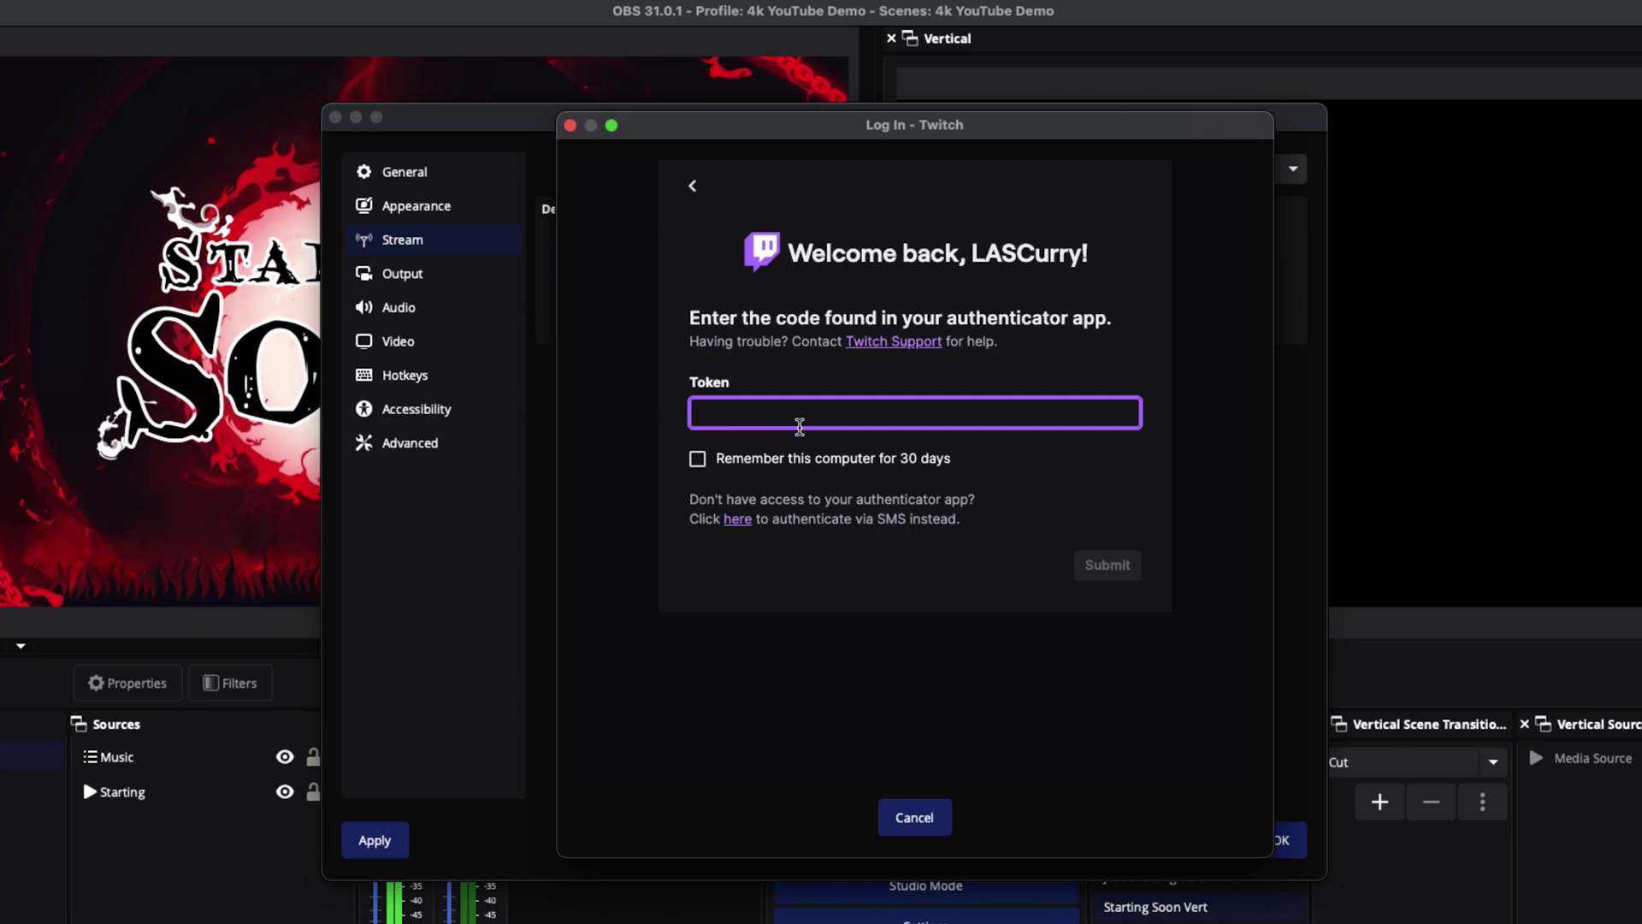
pyautogui.click(698, 460)
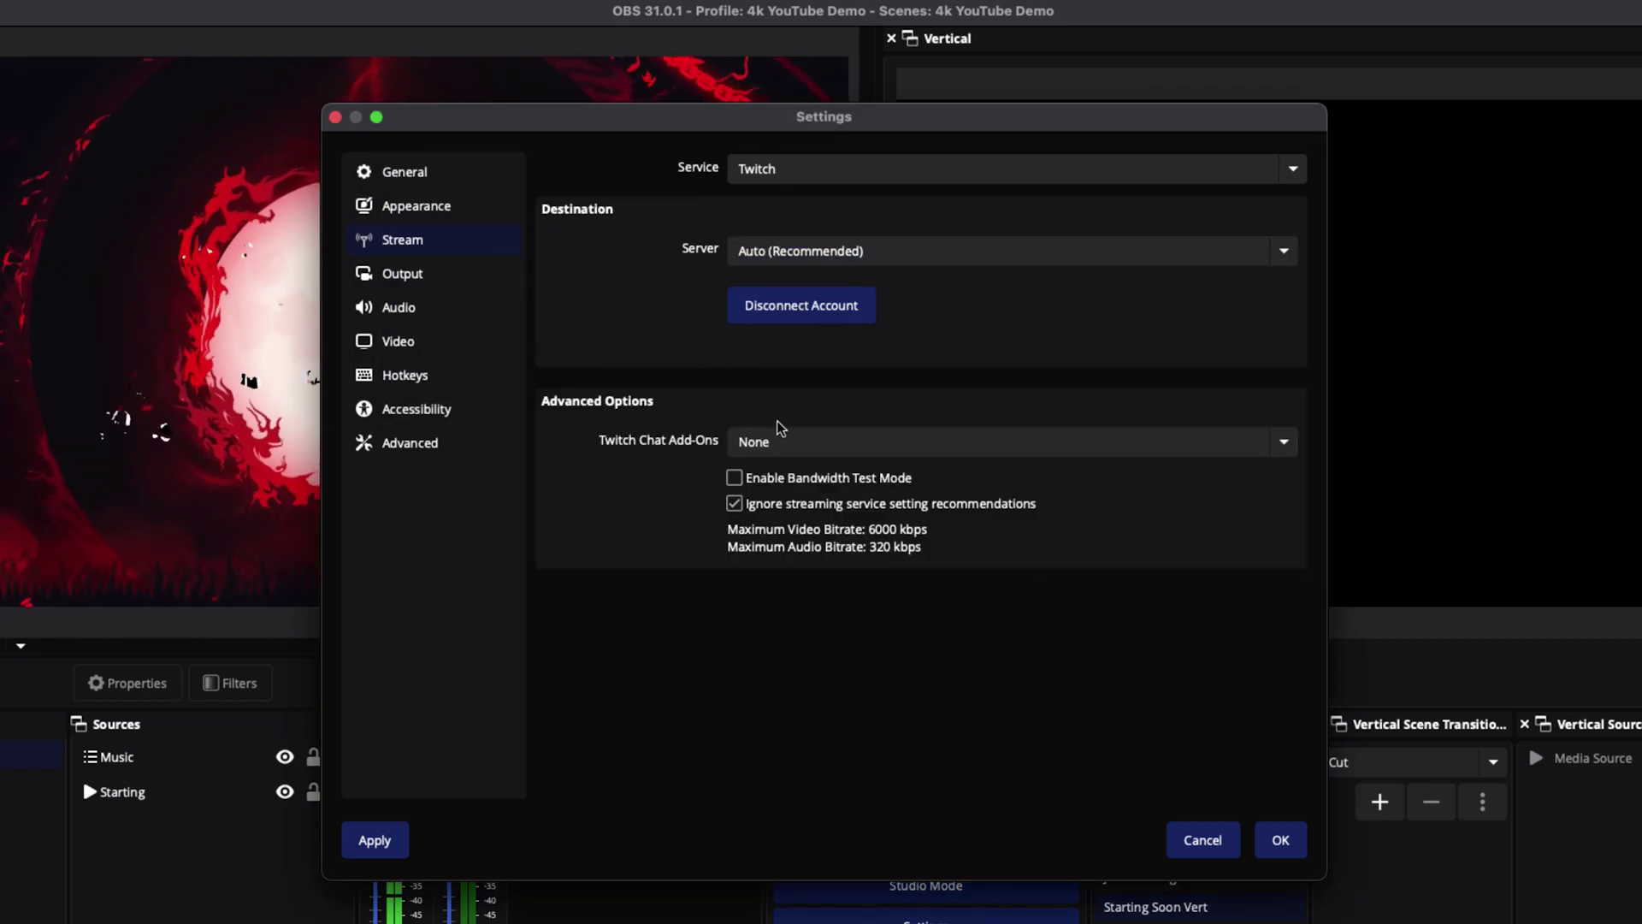
pyautogui.click(1281, 840)
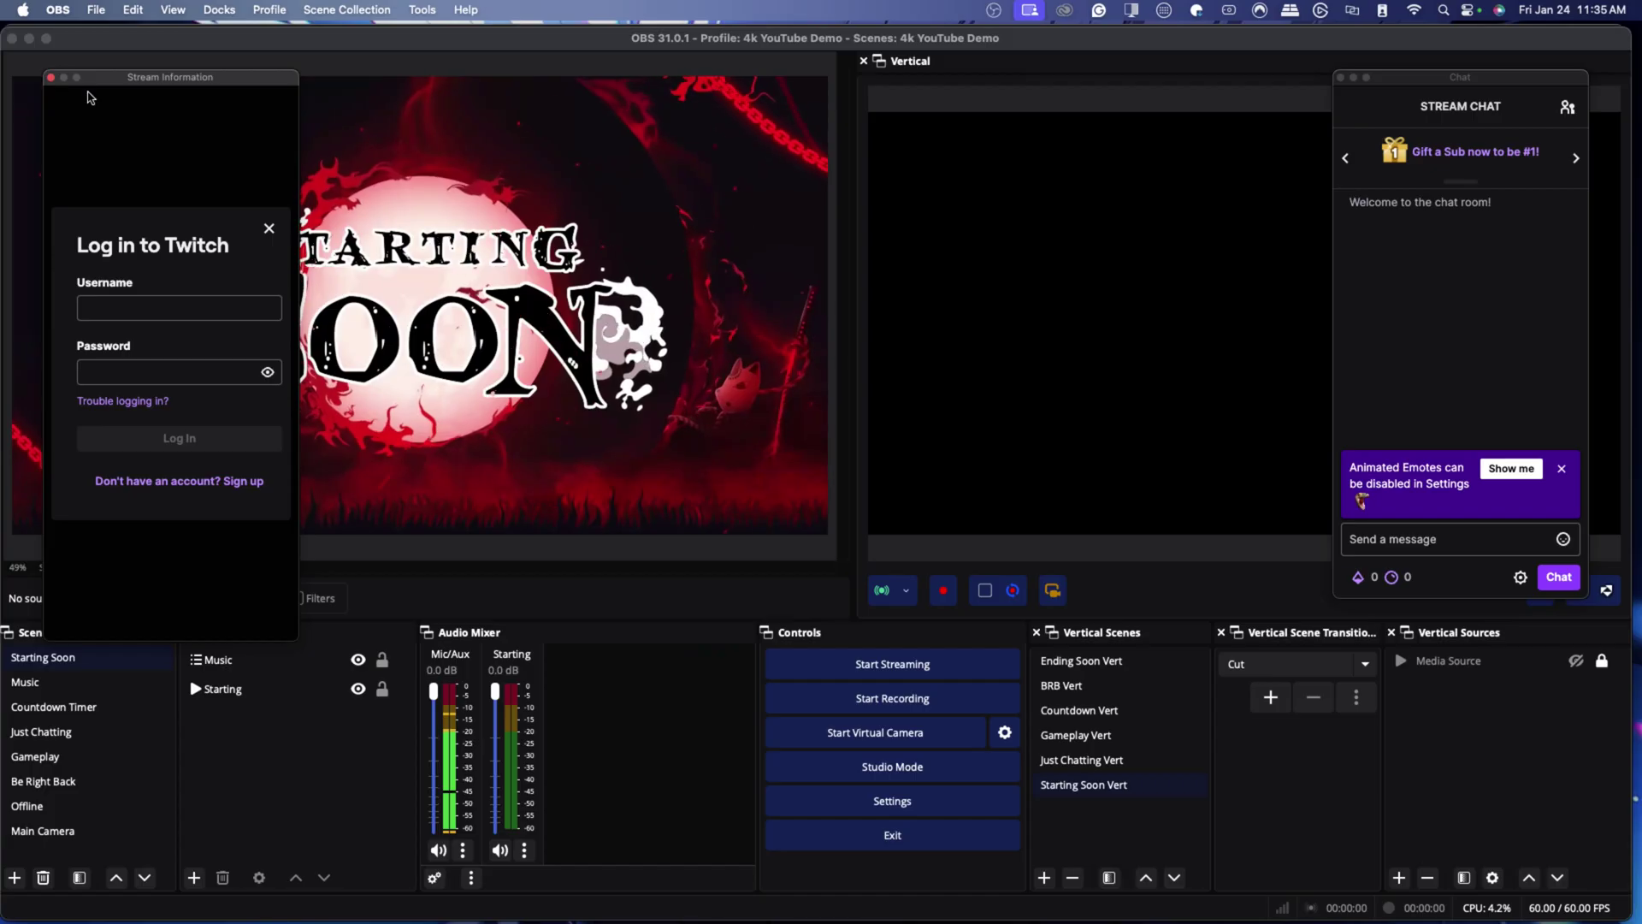
# Close the Stream Information and Chat windows.
pyautogui.click(51, 78)
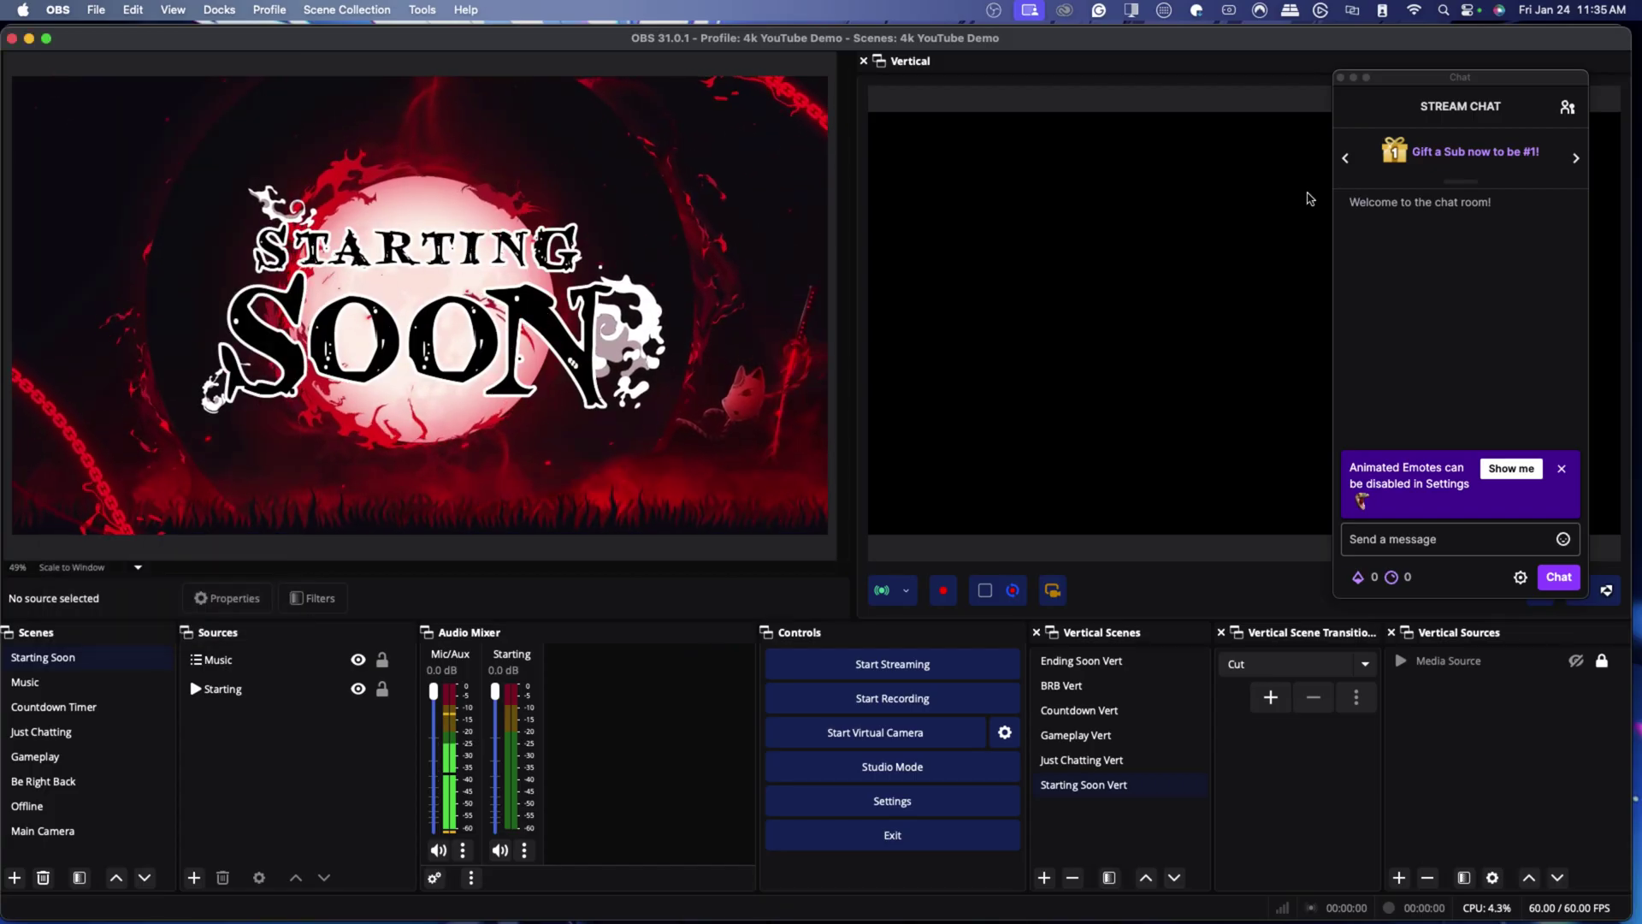
pyautogui.moveTo(1410, 81); pyautogui.dragTo(882, 77)
pyautogui.click(864, 62)
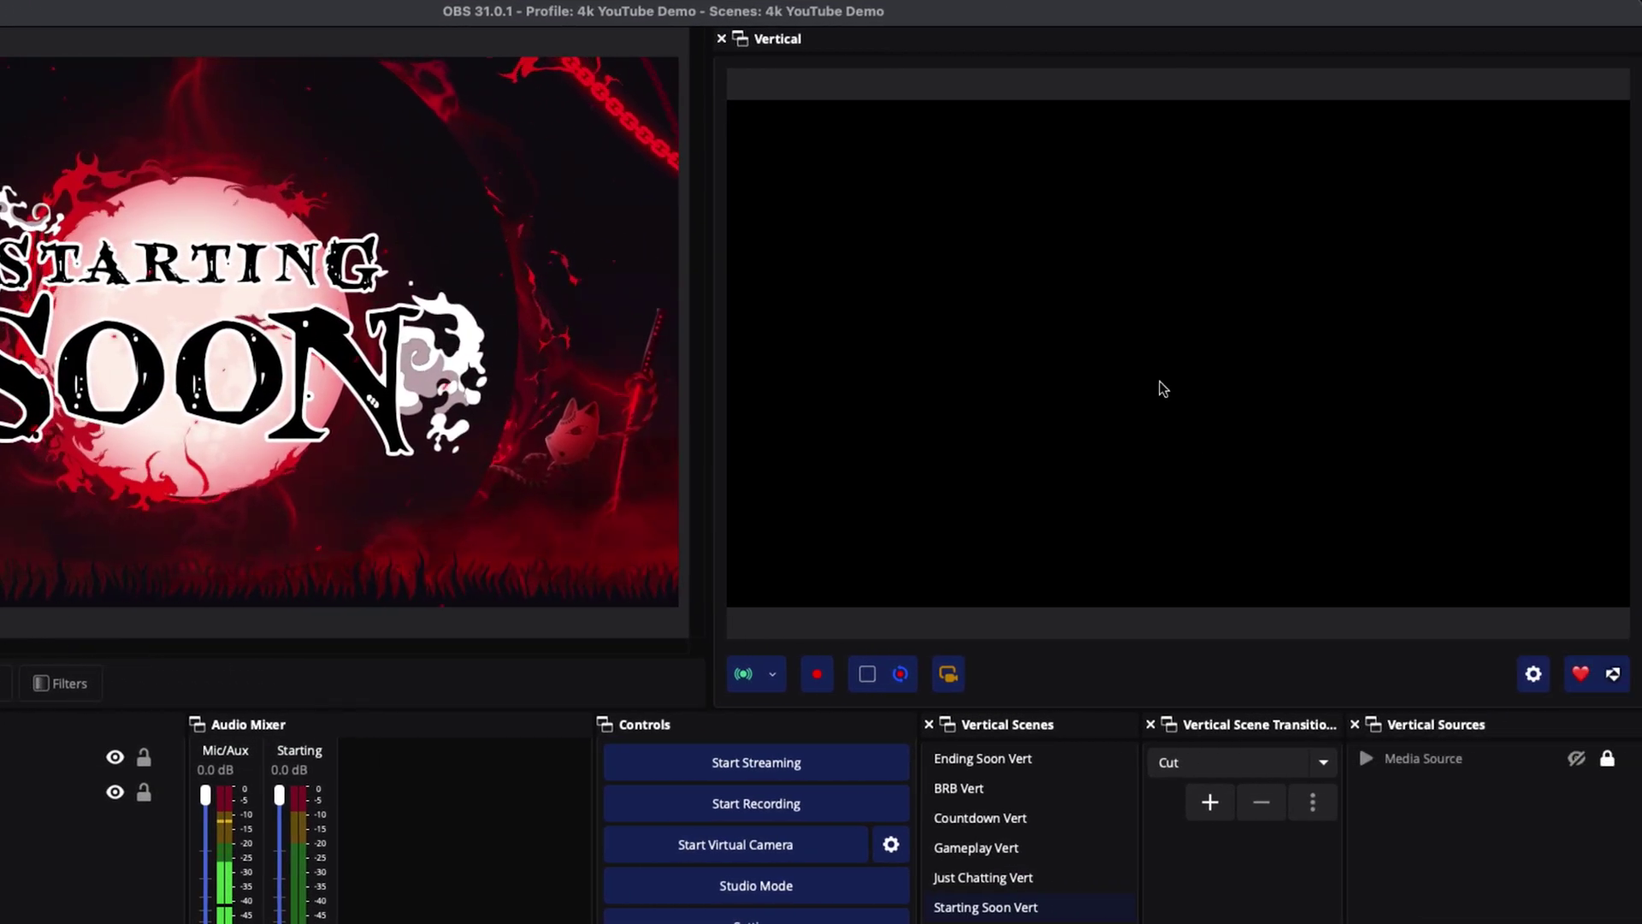
# Rename the TWITCH output in the vertical canvas's streaming settings as Youtube and look through its server list.
pyautogui.click(1534, 674)
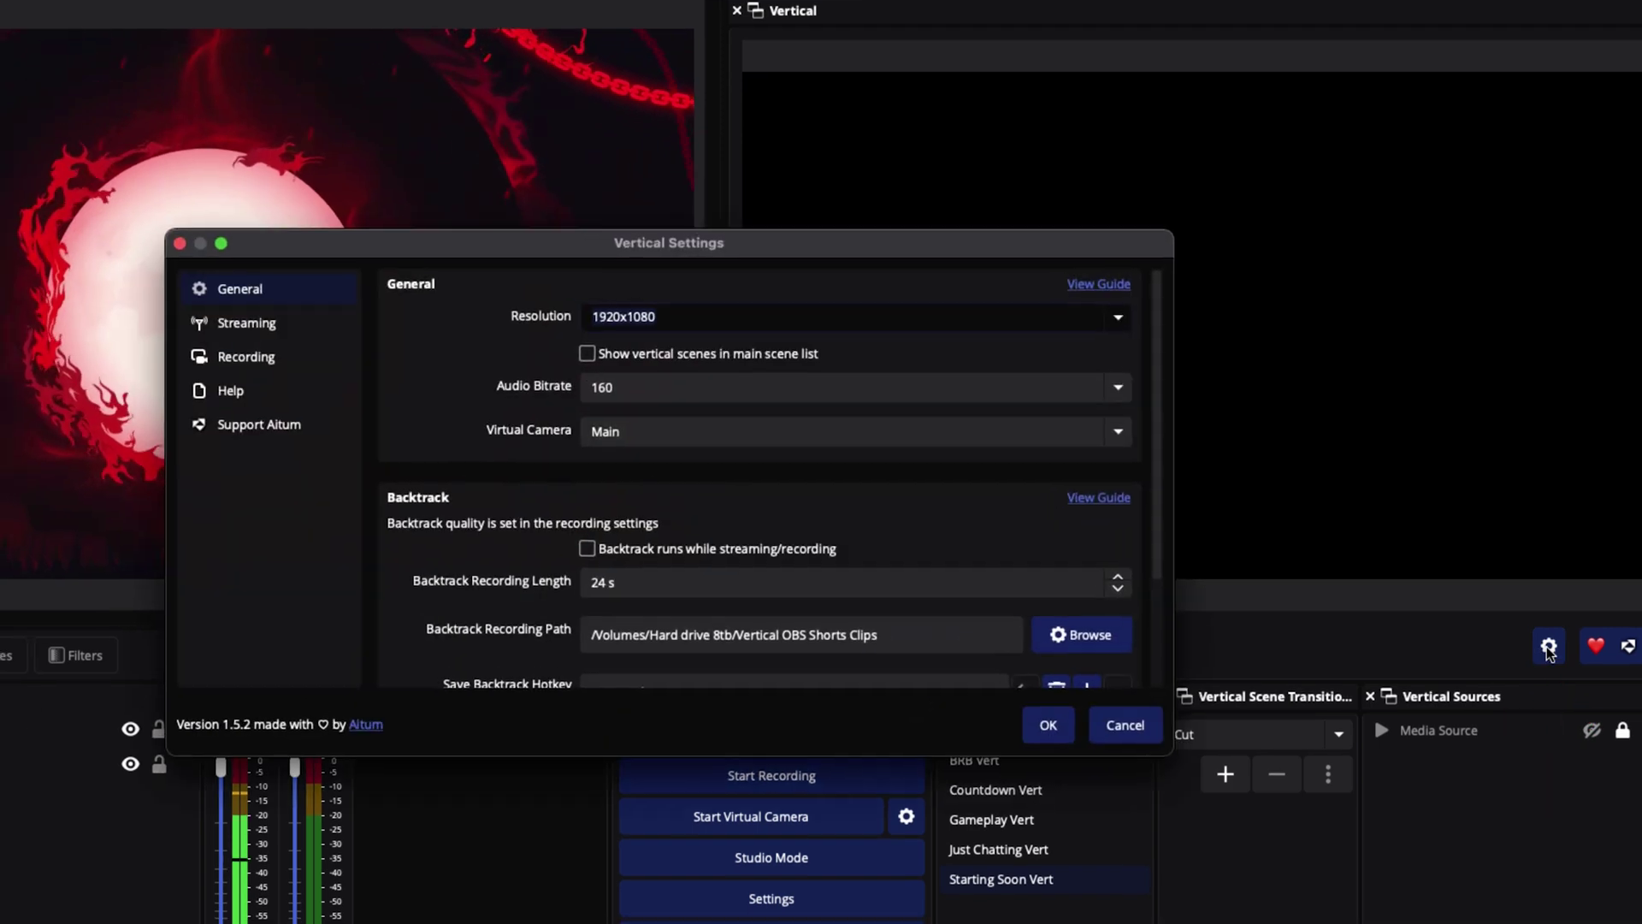
pyautogui.click(241, 323)
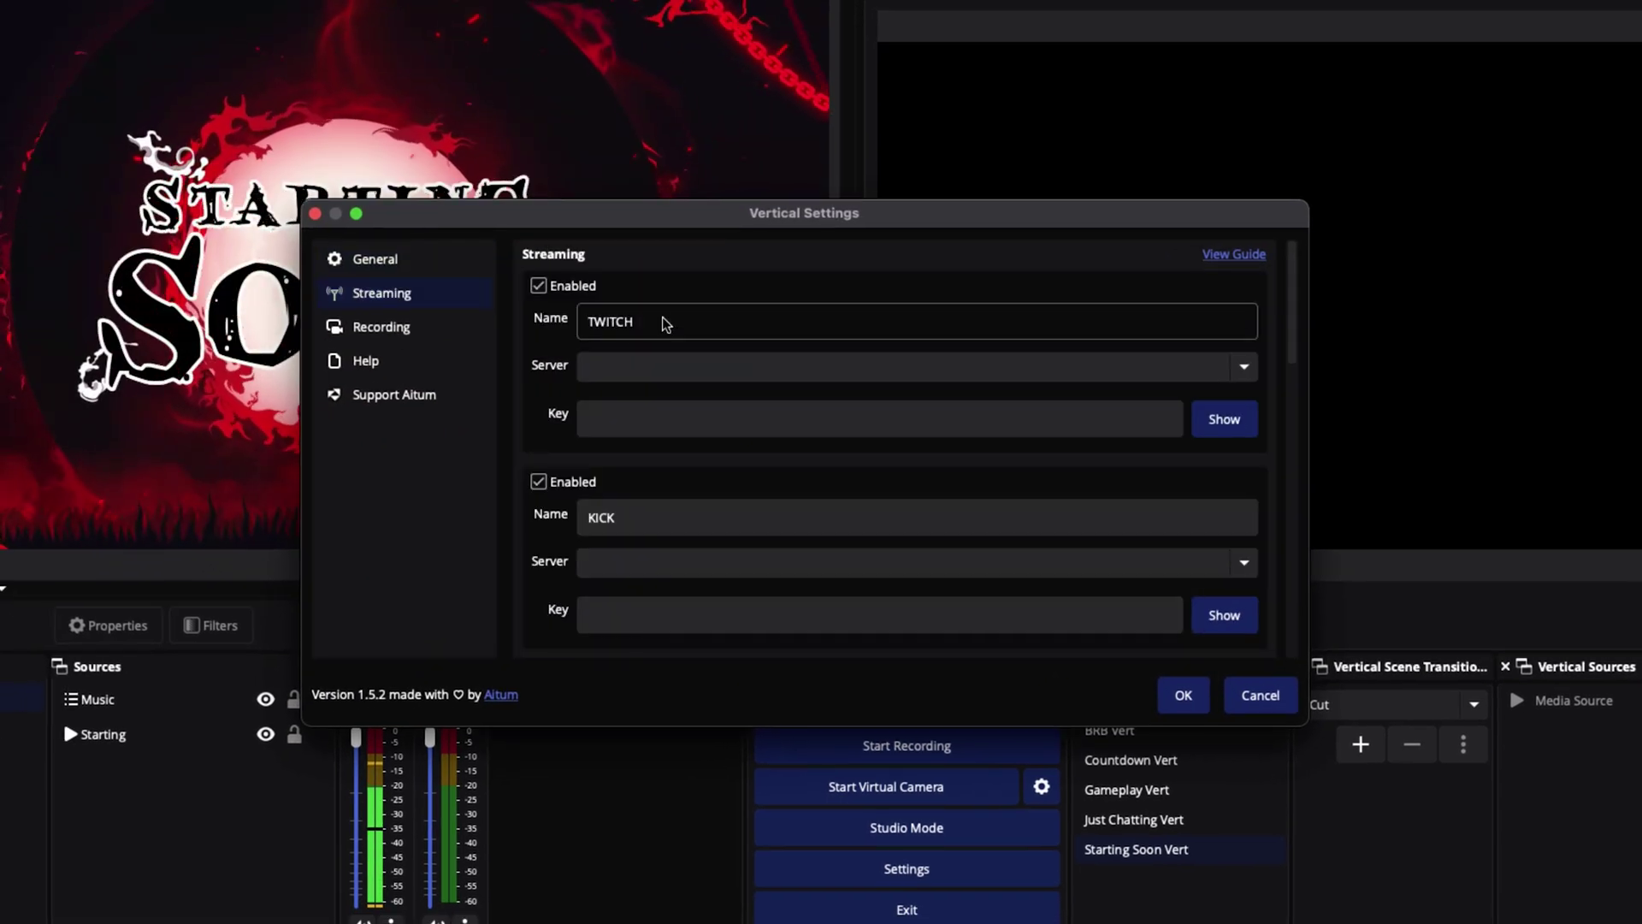
pyautogui.moveTo(647, 324); pyautogui.dragTo(578, 315)
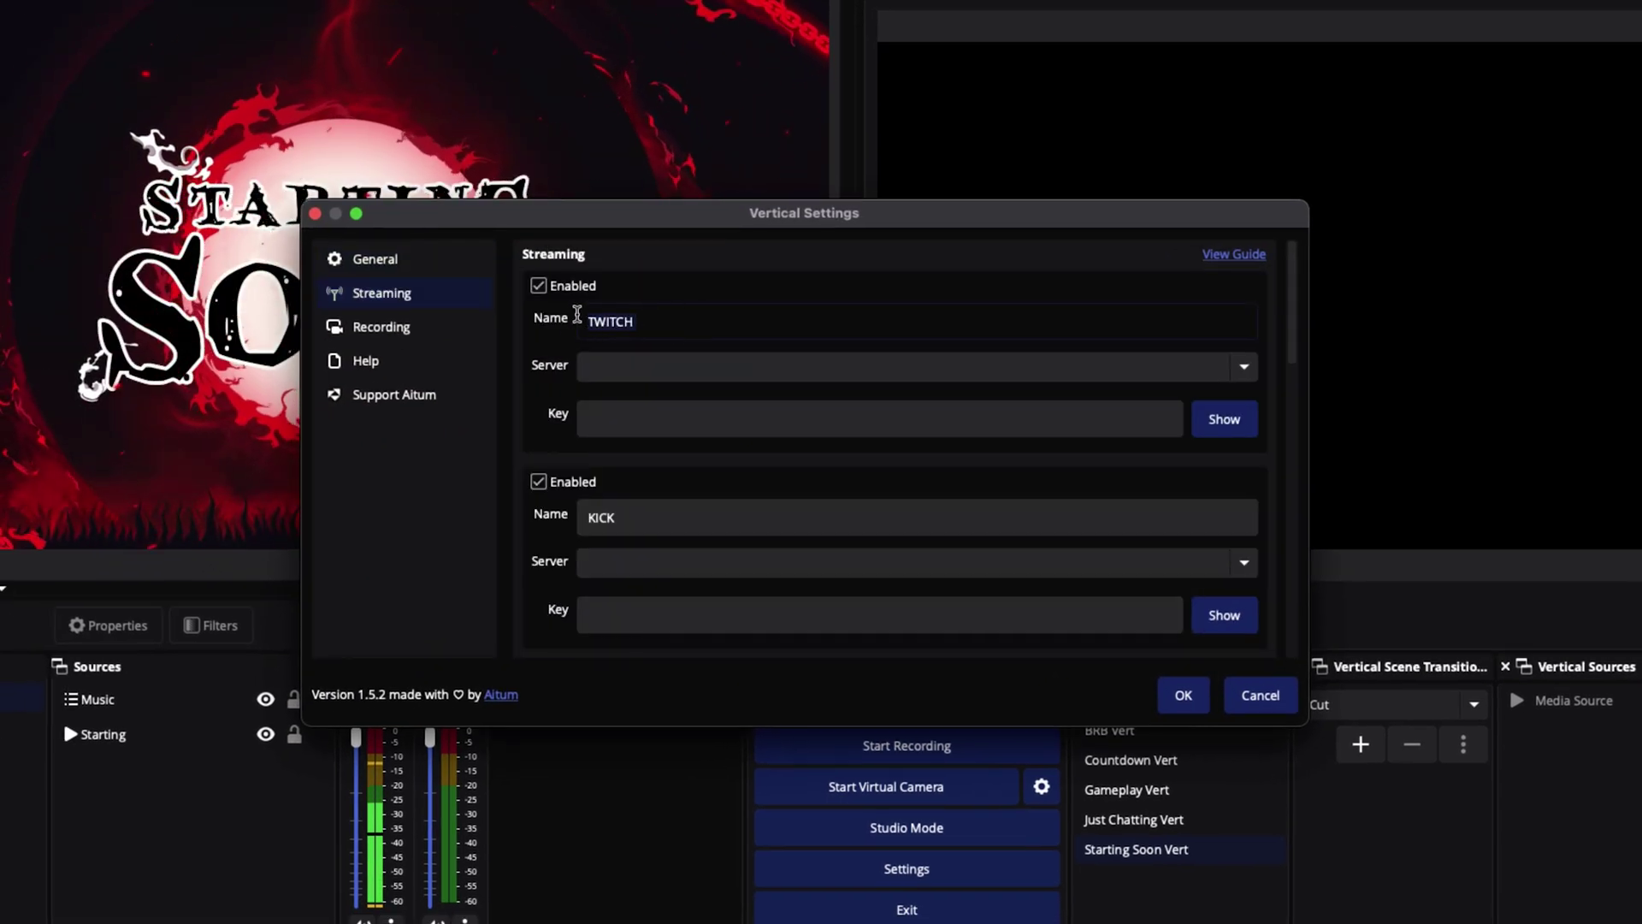
pyautogui.write('Youtube')
pyautogui.click(1244, 366)
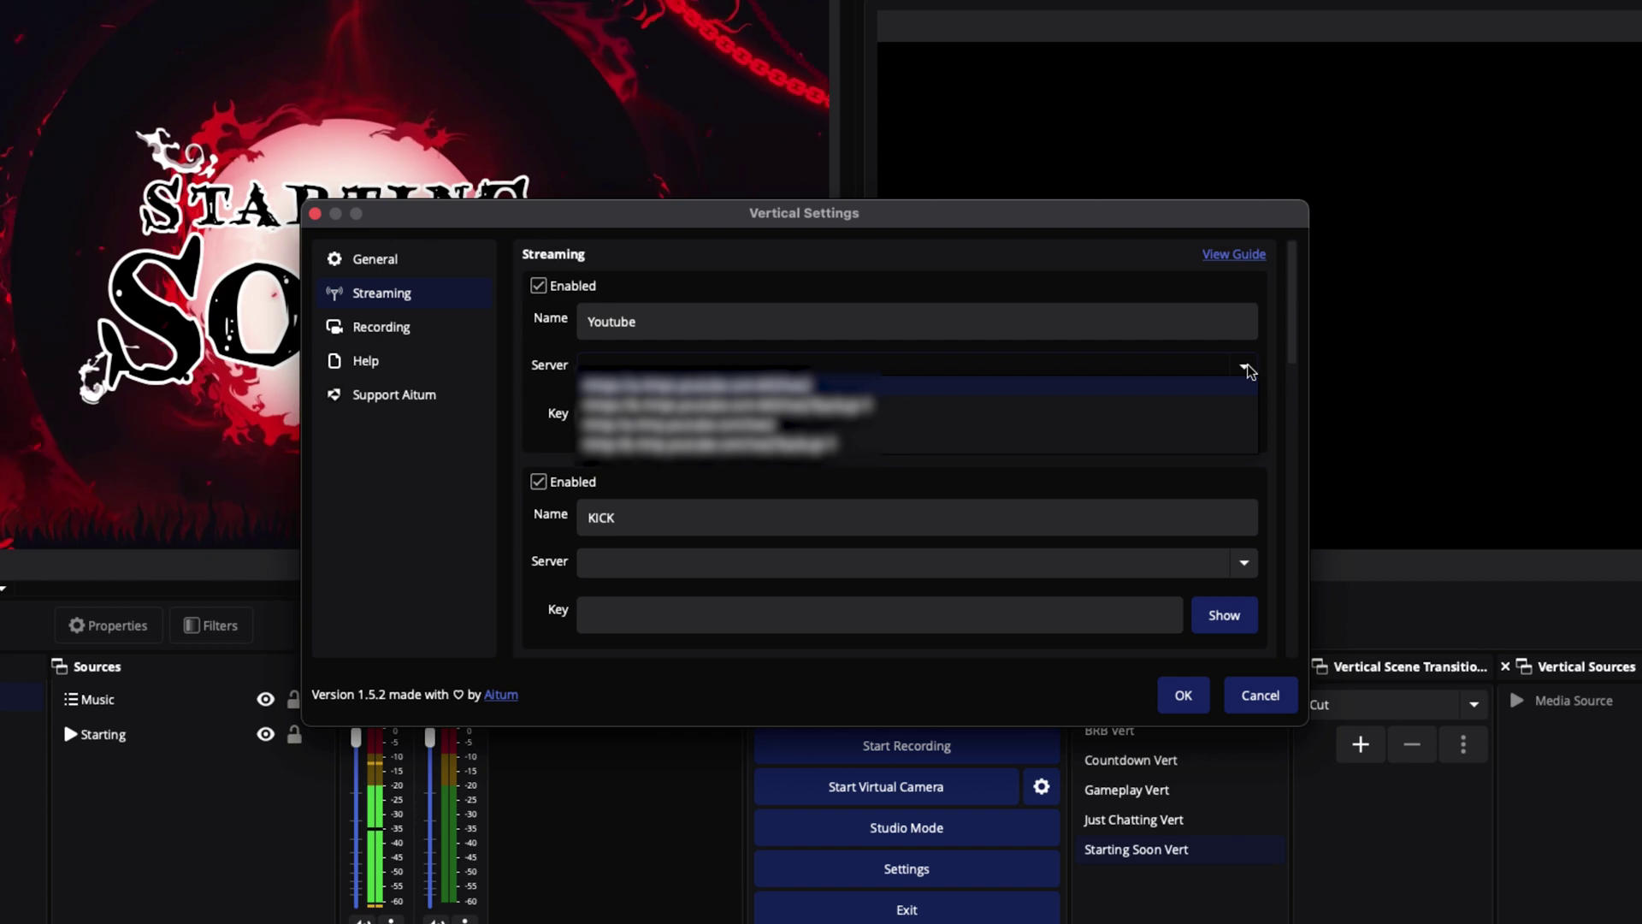
pyautogui.click(1245, 381)
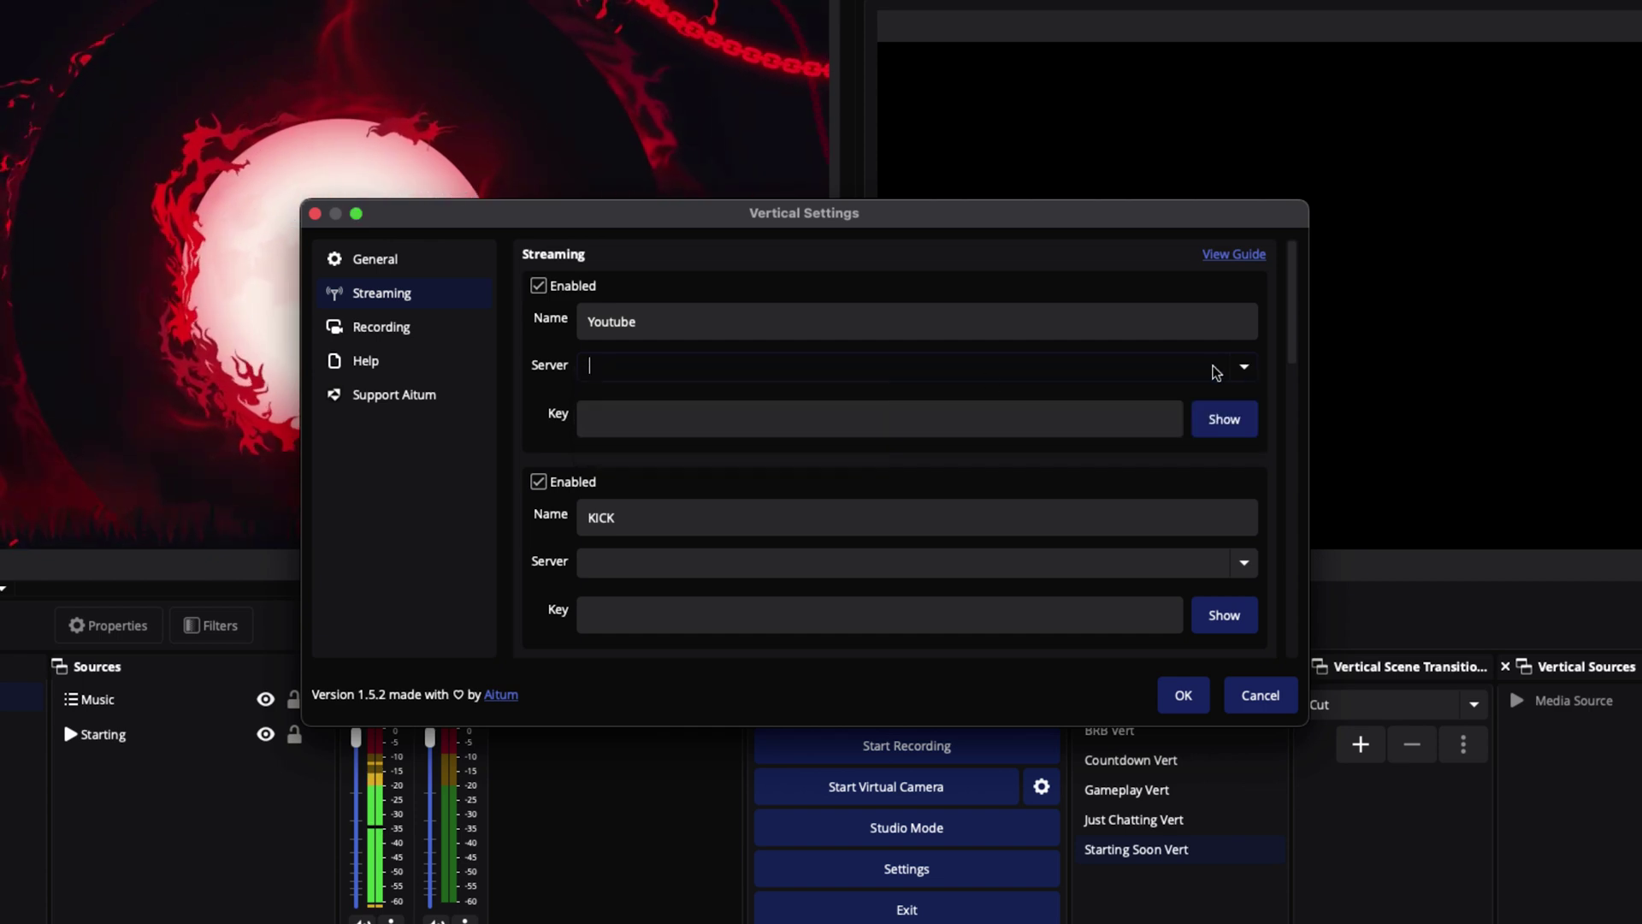
pyautogui.click(600, 426)
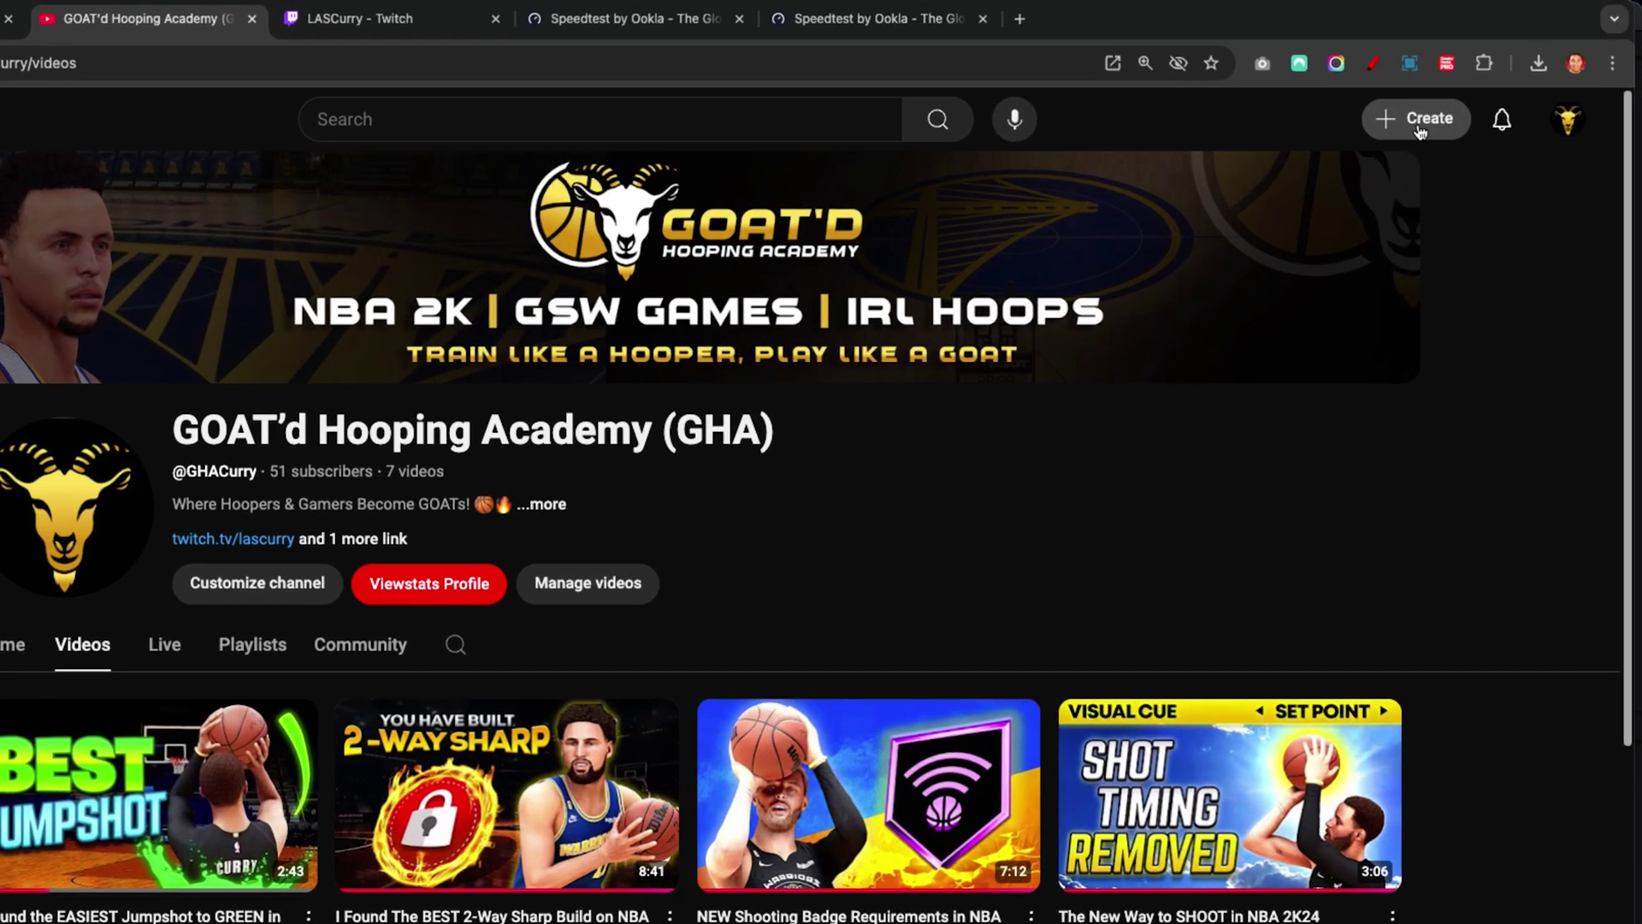
# In Chrome, set up a YouTube live stream for right now using streaming software and dismiss the stream dashboard tip.
pyautogui.click(1445, 128)
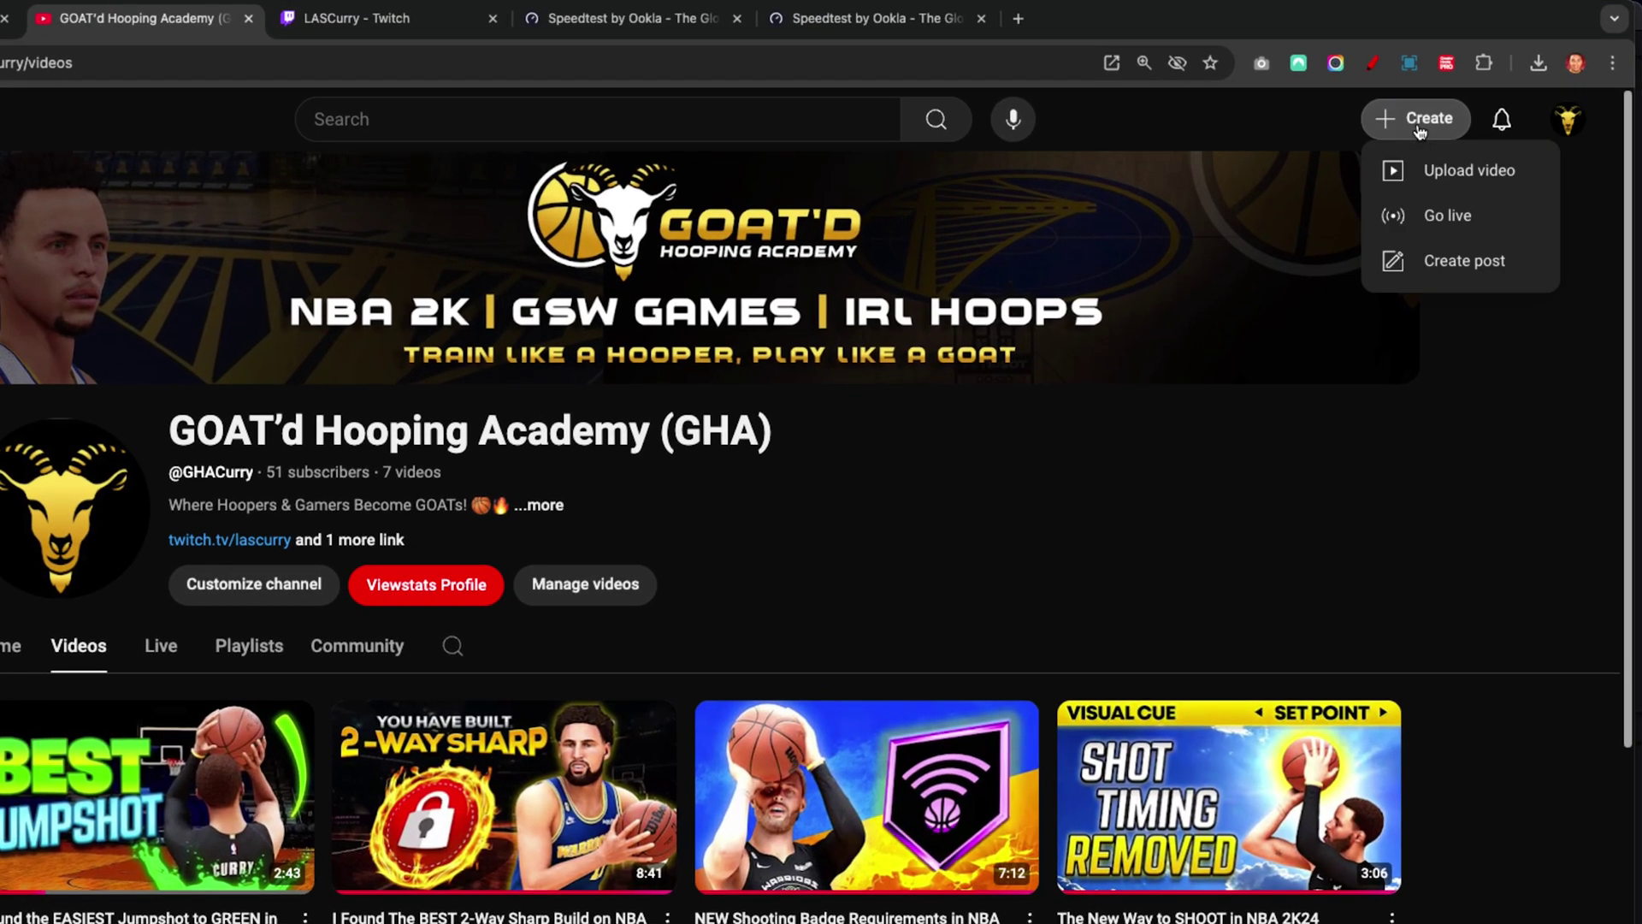
pyautogui.click(1419, 218)
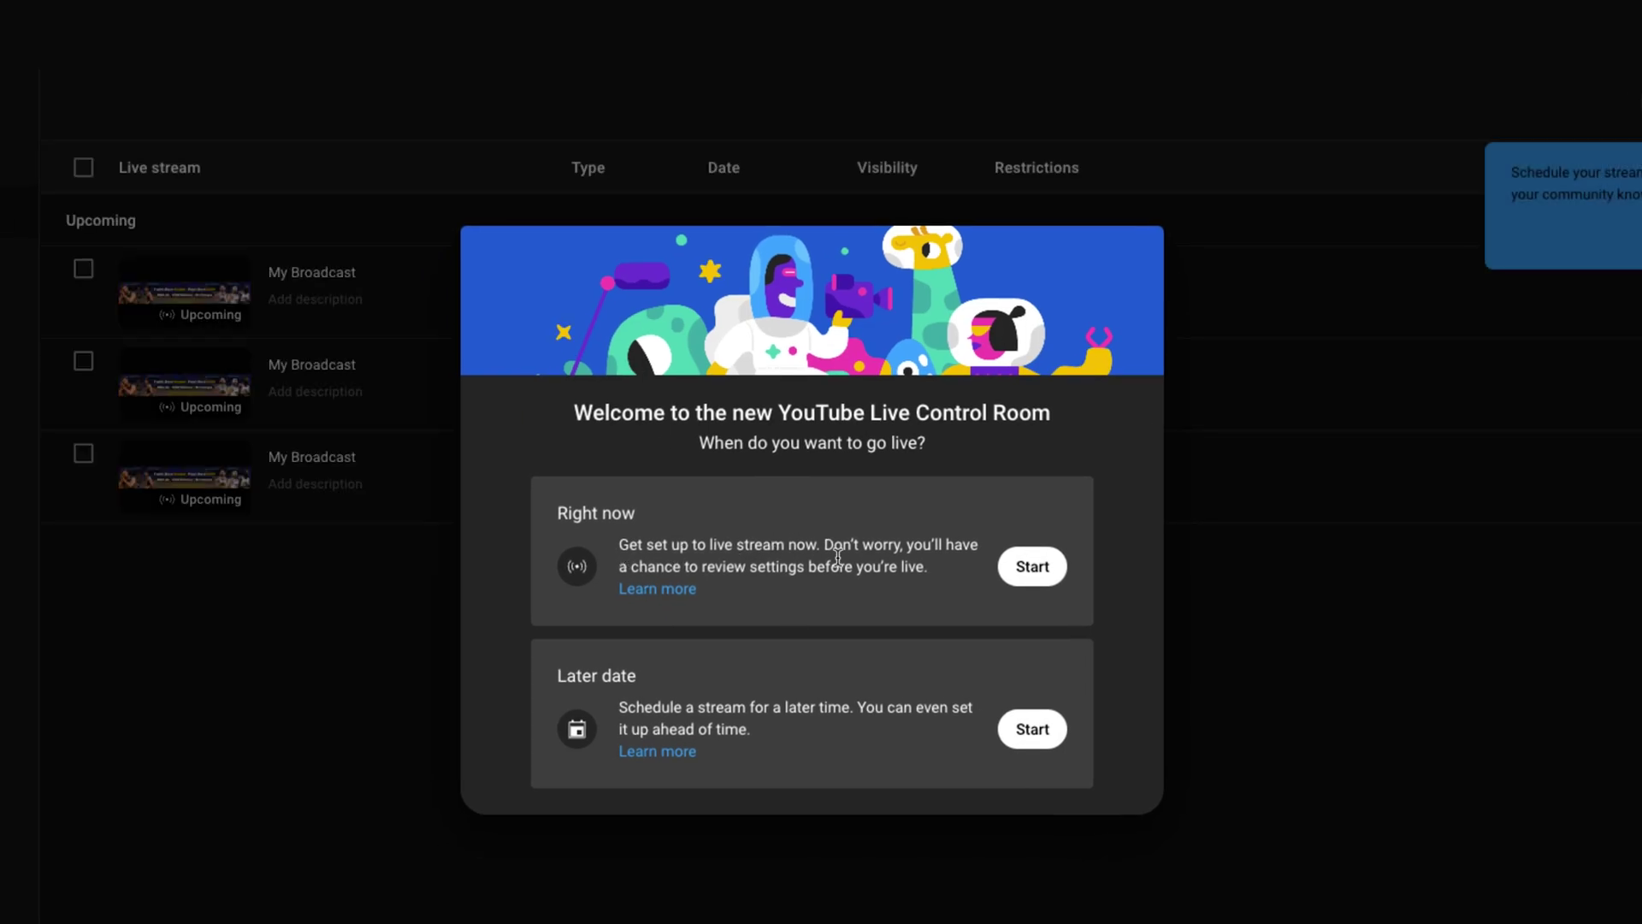
pyautogui.click(1035, 571)
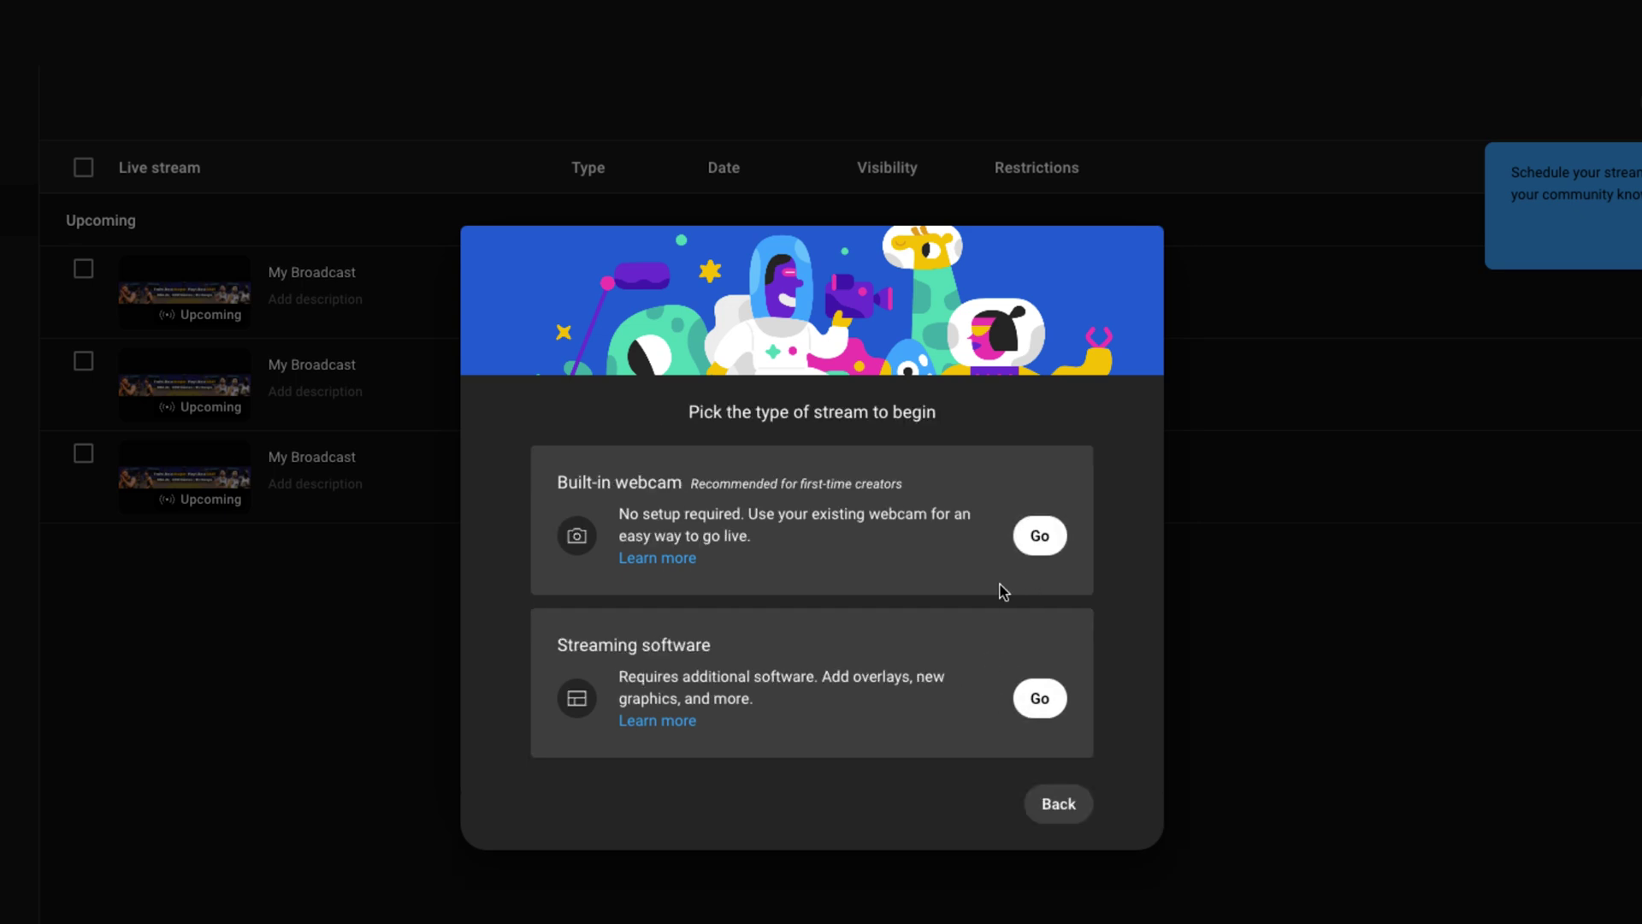
pyautogui.click(1038, 704)
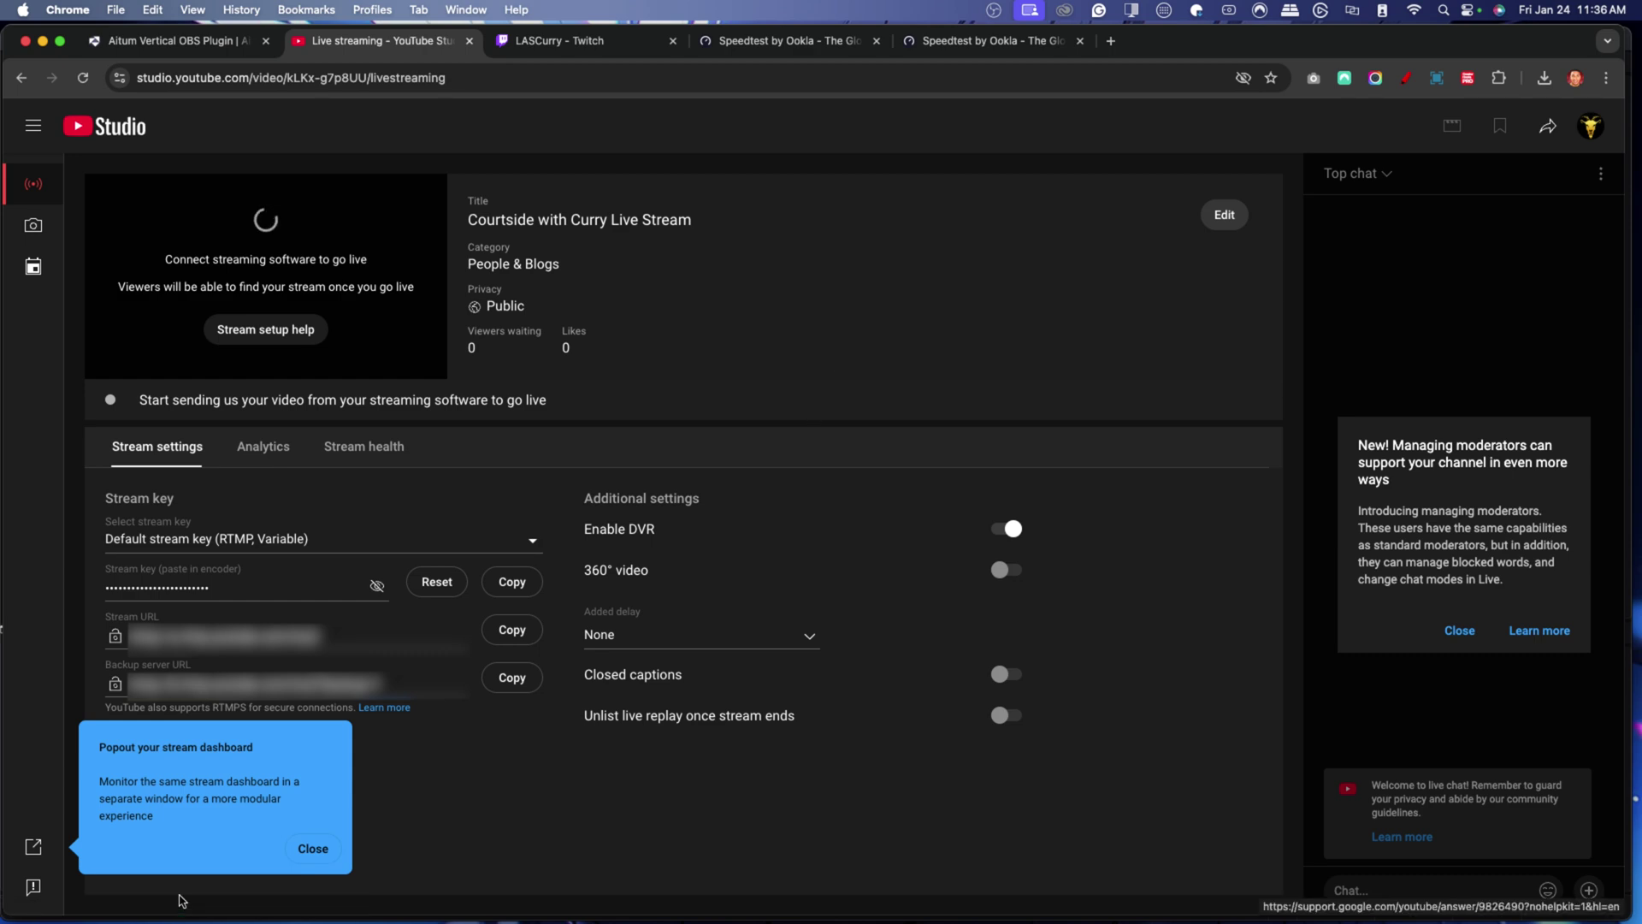
pyautogui.click(314, 847)
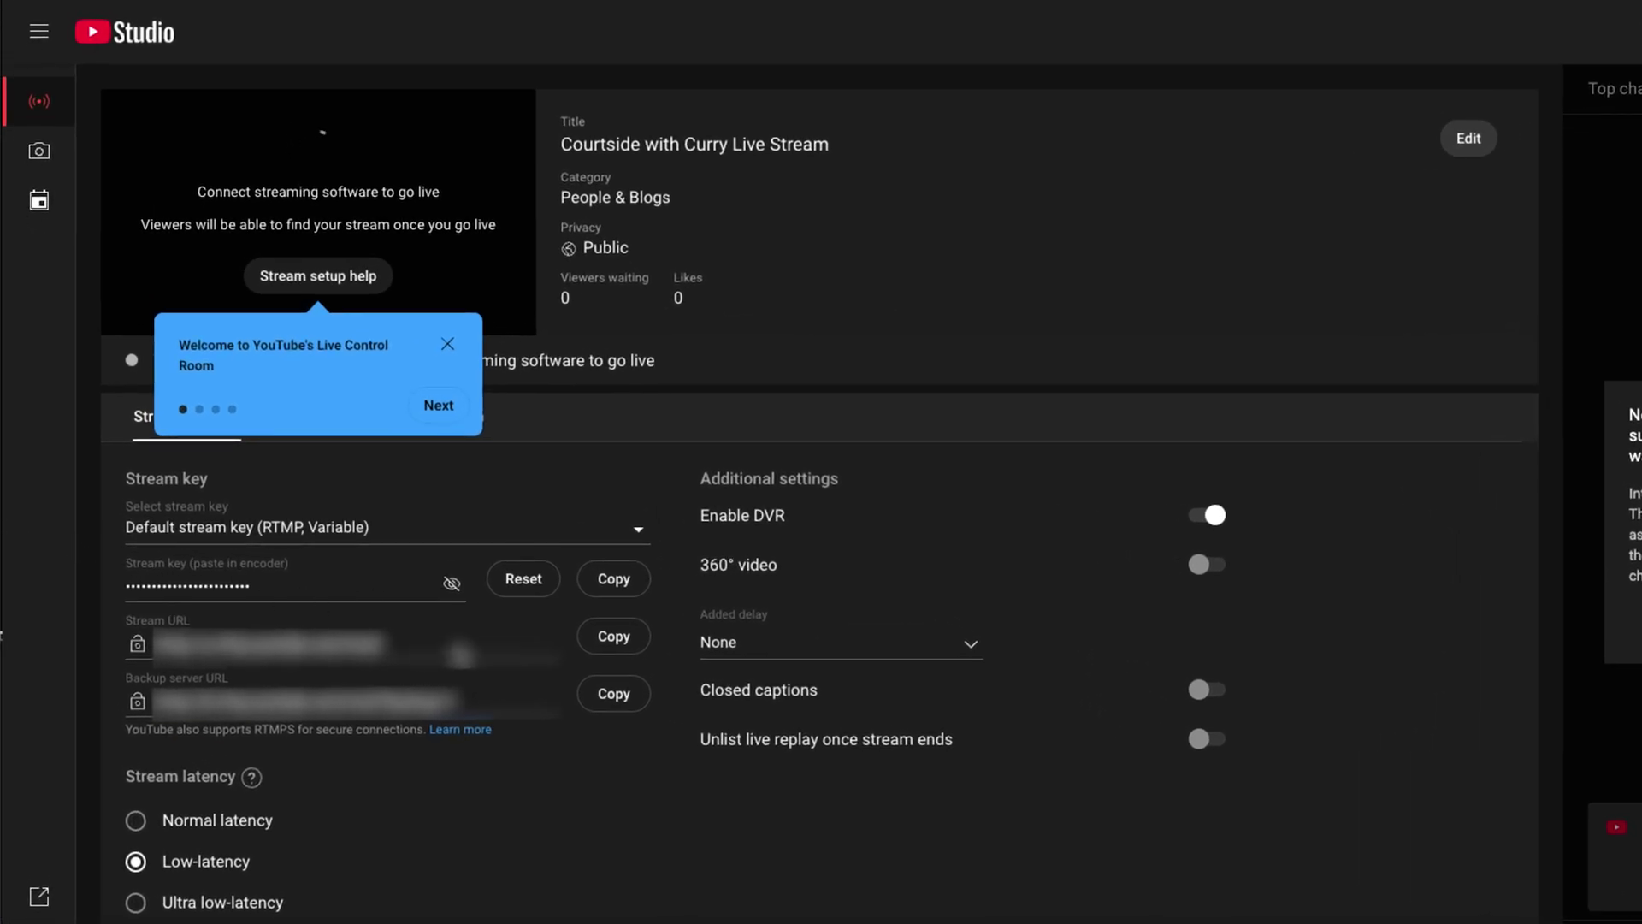
# Copy YouTube's stream URL and paste it in OBS as the Youtube output's server.
pyautogui.click(620, 641)
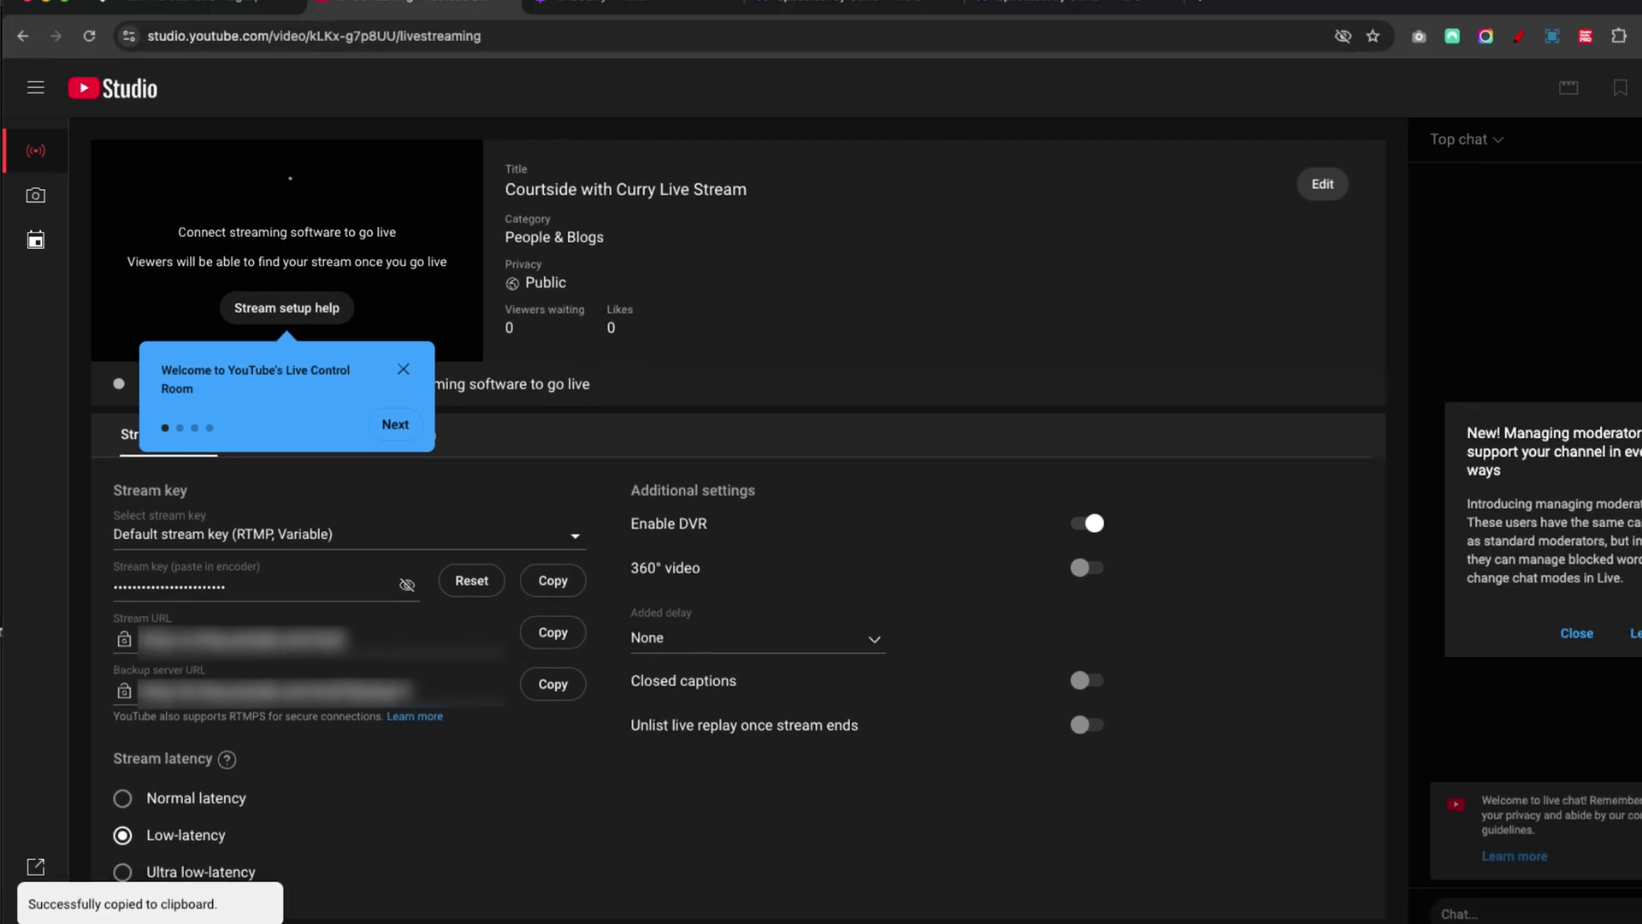
pyautogui.click(1031, 894)
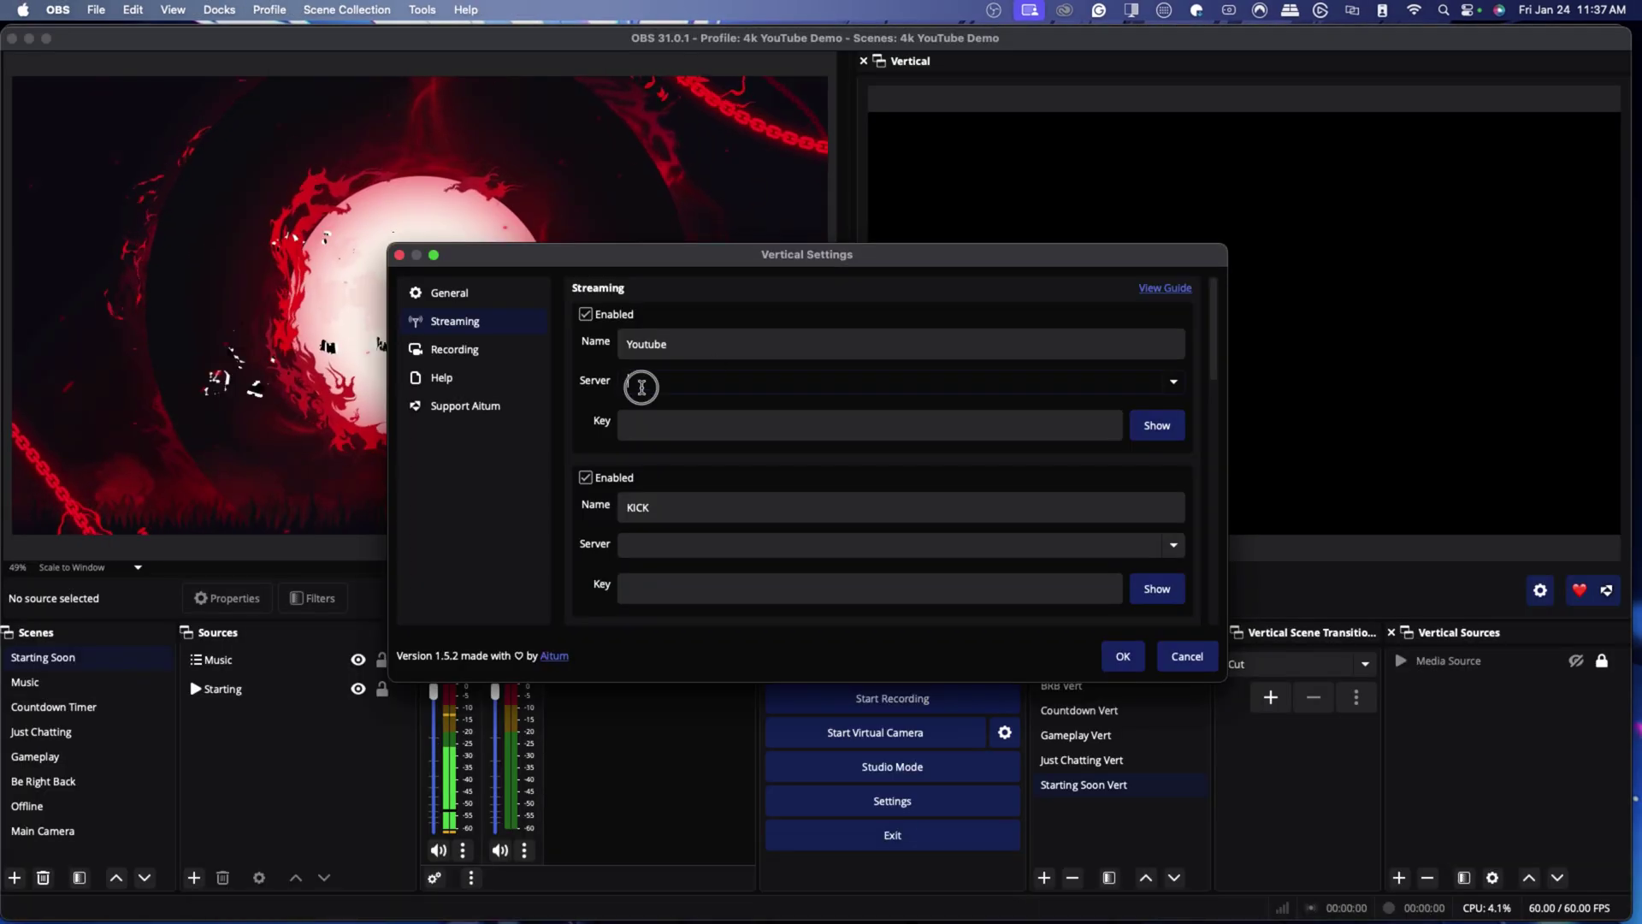
pyautogui.press('super+v')
# Copy the YouTube stream key from Chrome into the Youtube output's key field in OBS, disable the KICK output and save.
pyautogui.moveTo(728, 908)
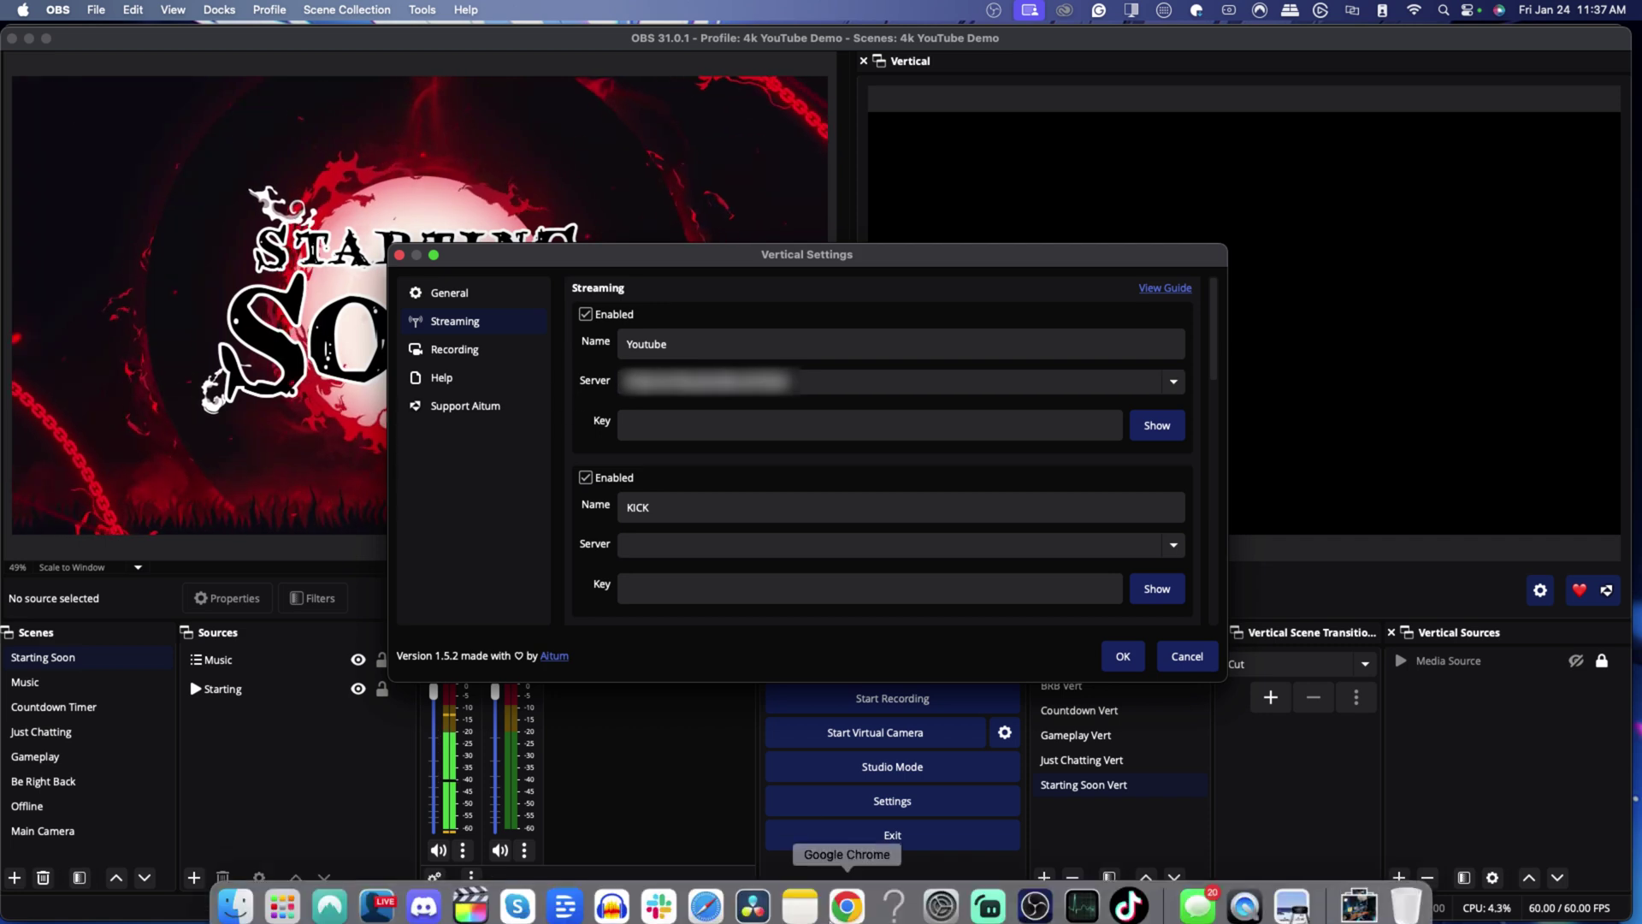
pyautogui.click(845, 895)
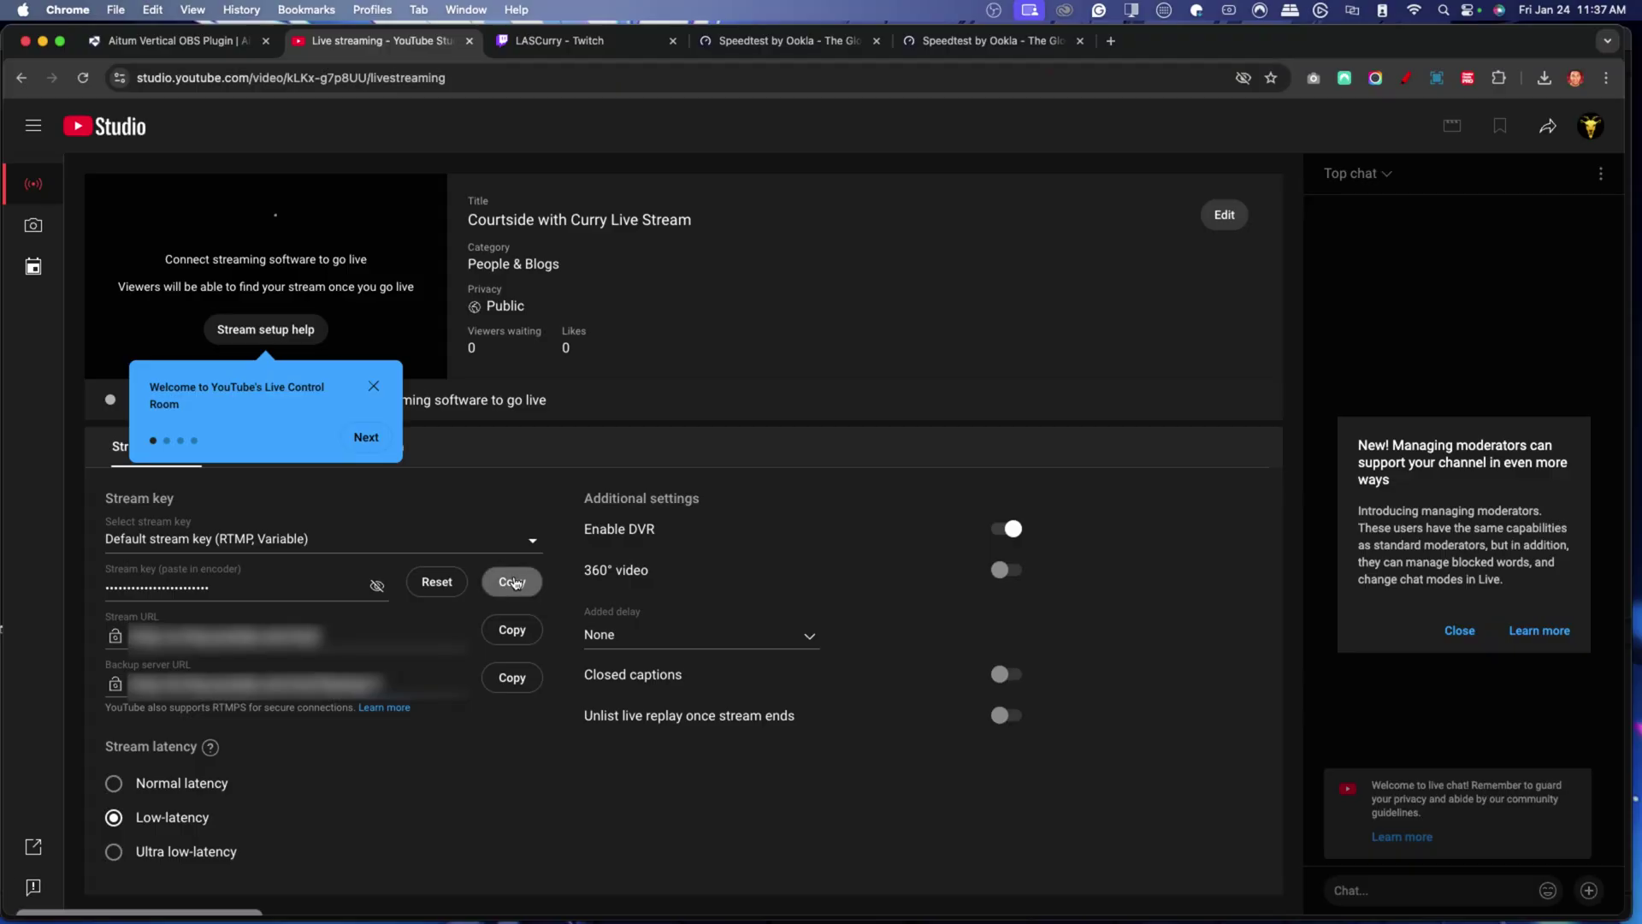
pyautogui.click(1035, 898)
pyautogui.click(634, 430)
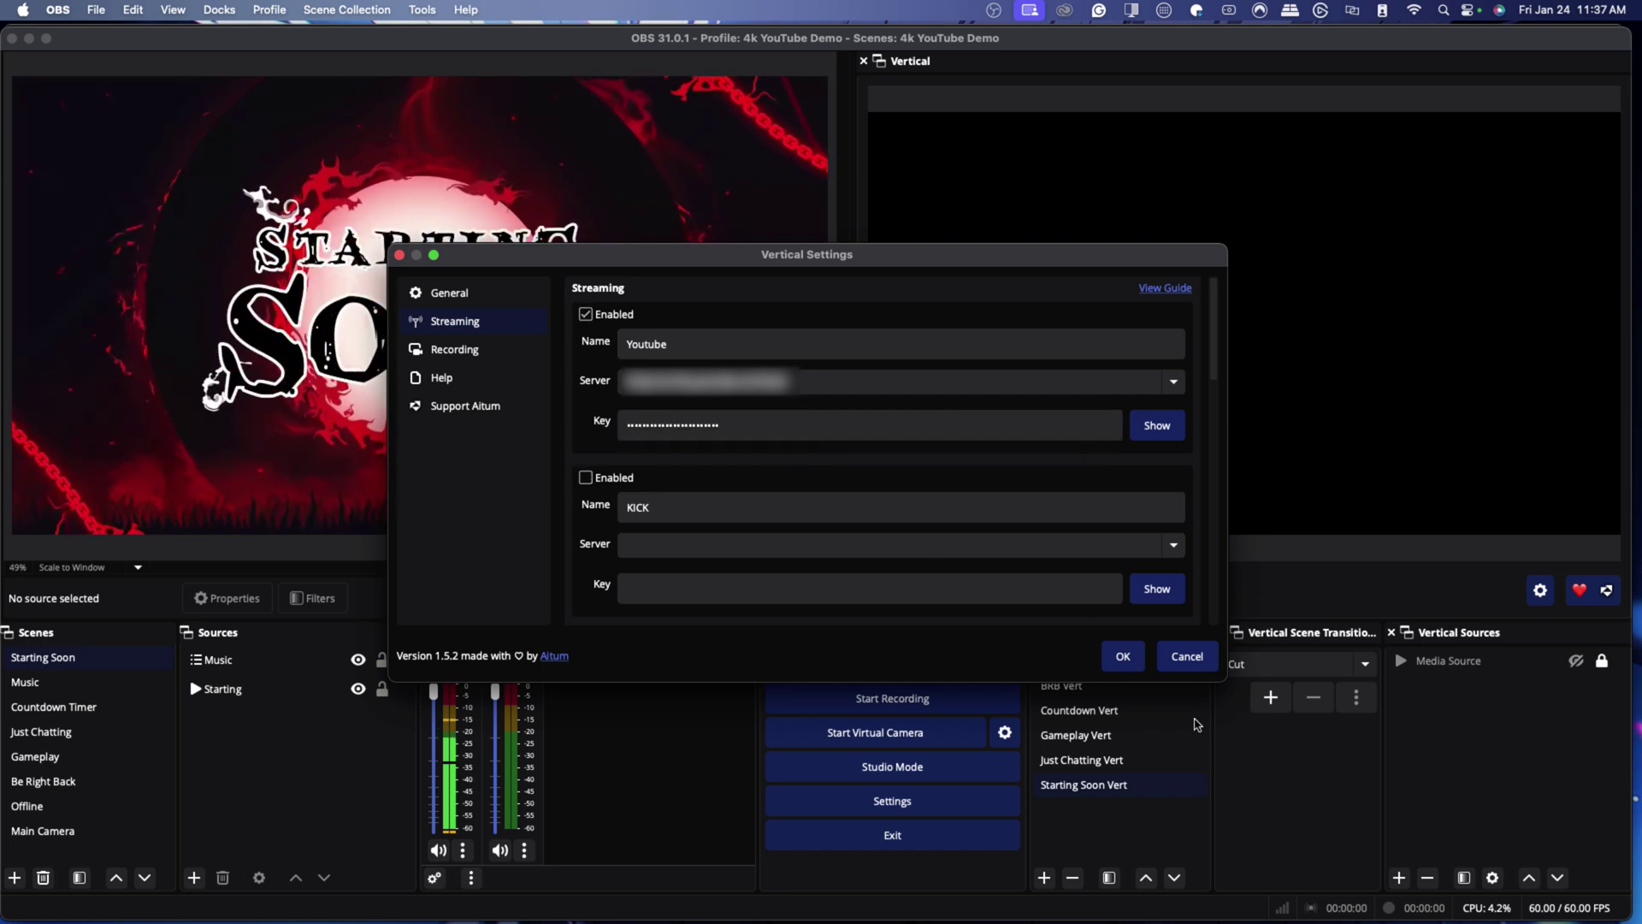
pyautogui.click(1123, 664)
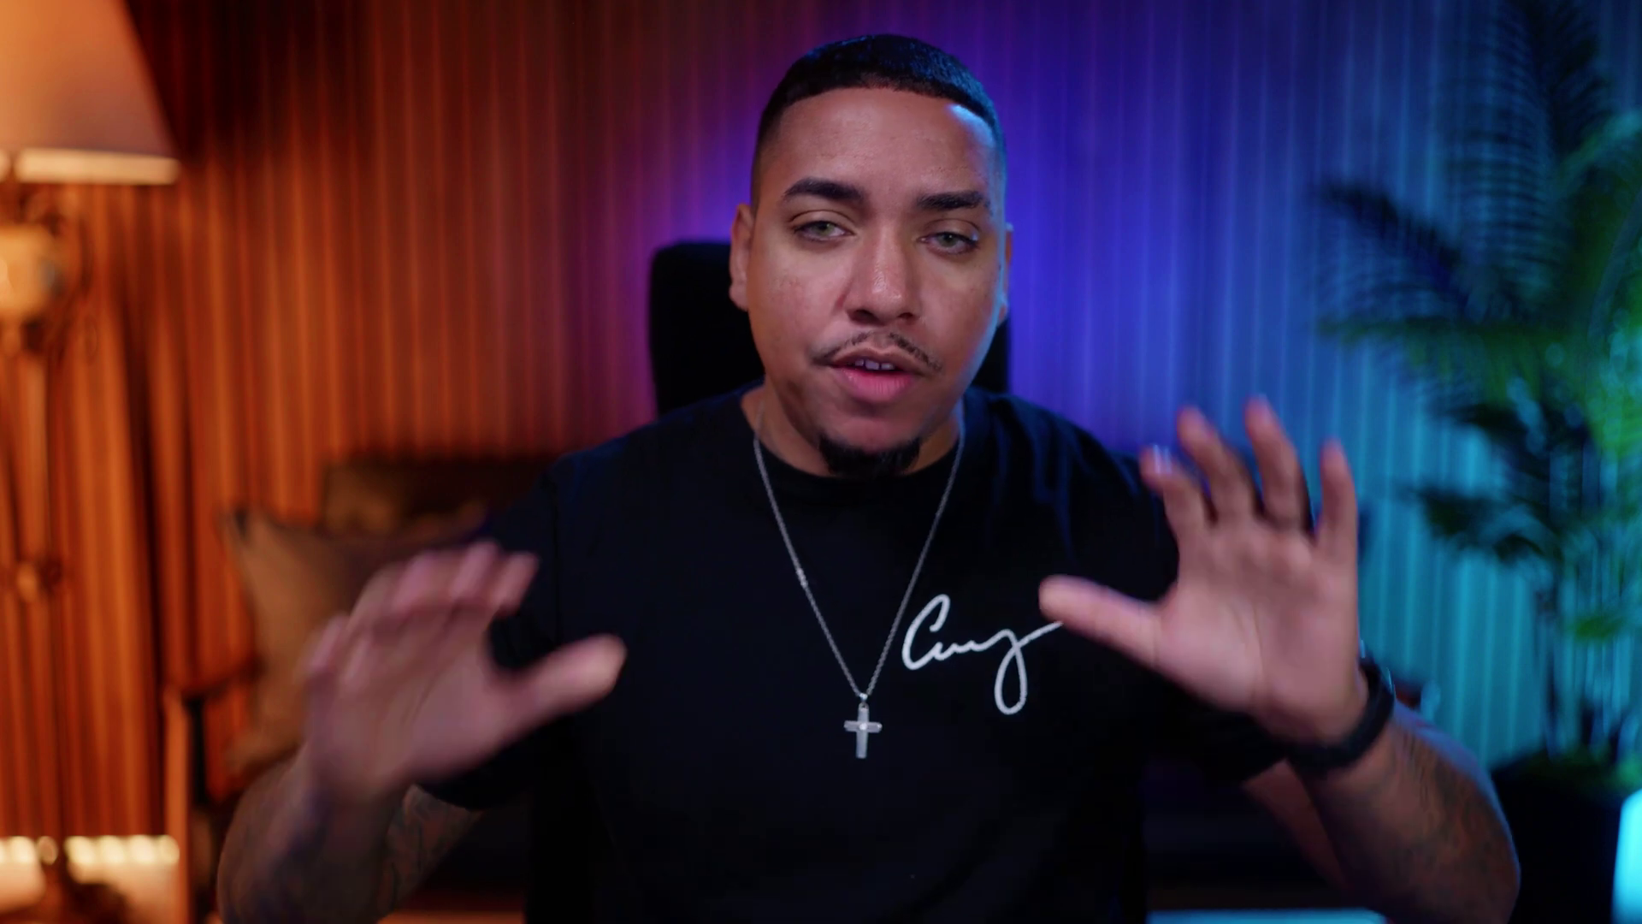
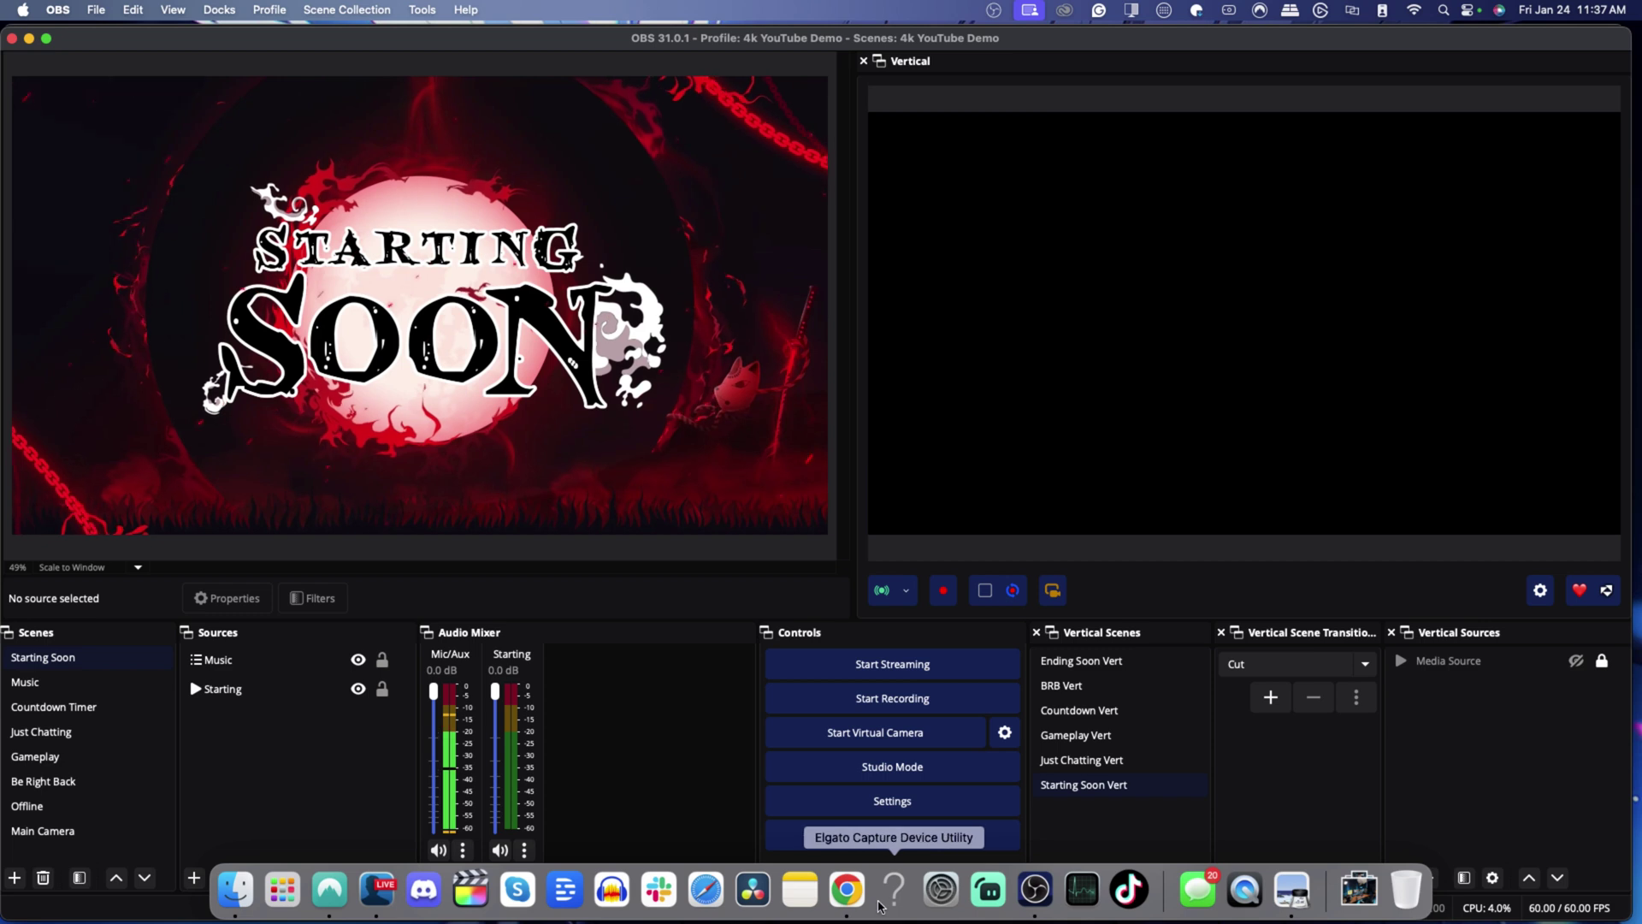
# In Chrome, dismiss the notice over the YouTube live chat, pop the chat out into its own window and make that window narrower.
pyautogui.click(845, 885)
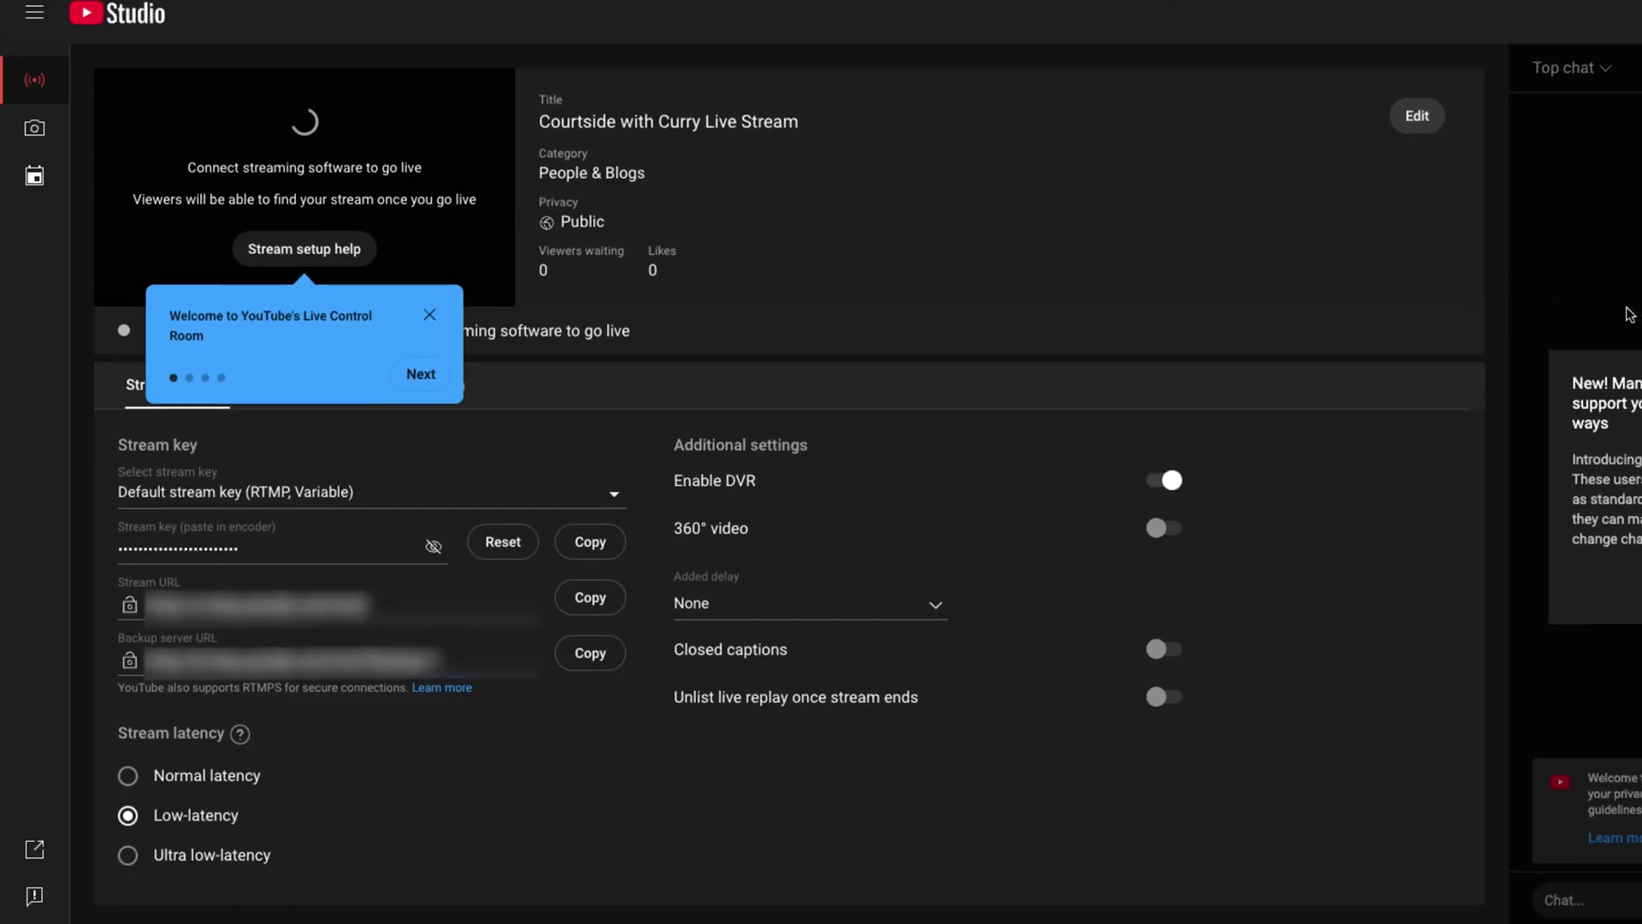
pyautogui.click(1463, 637)
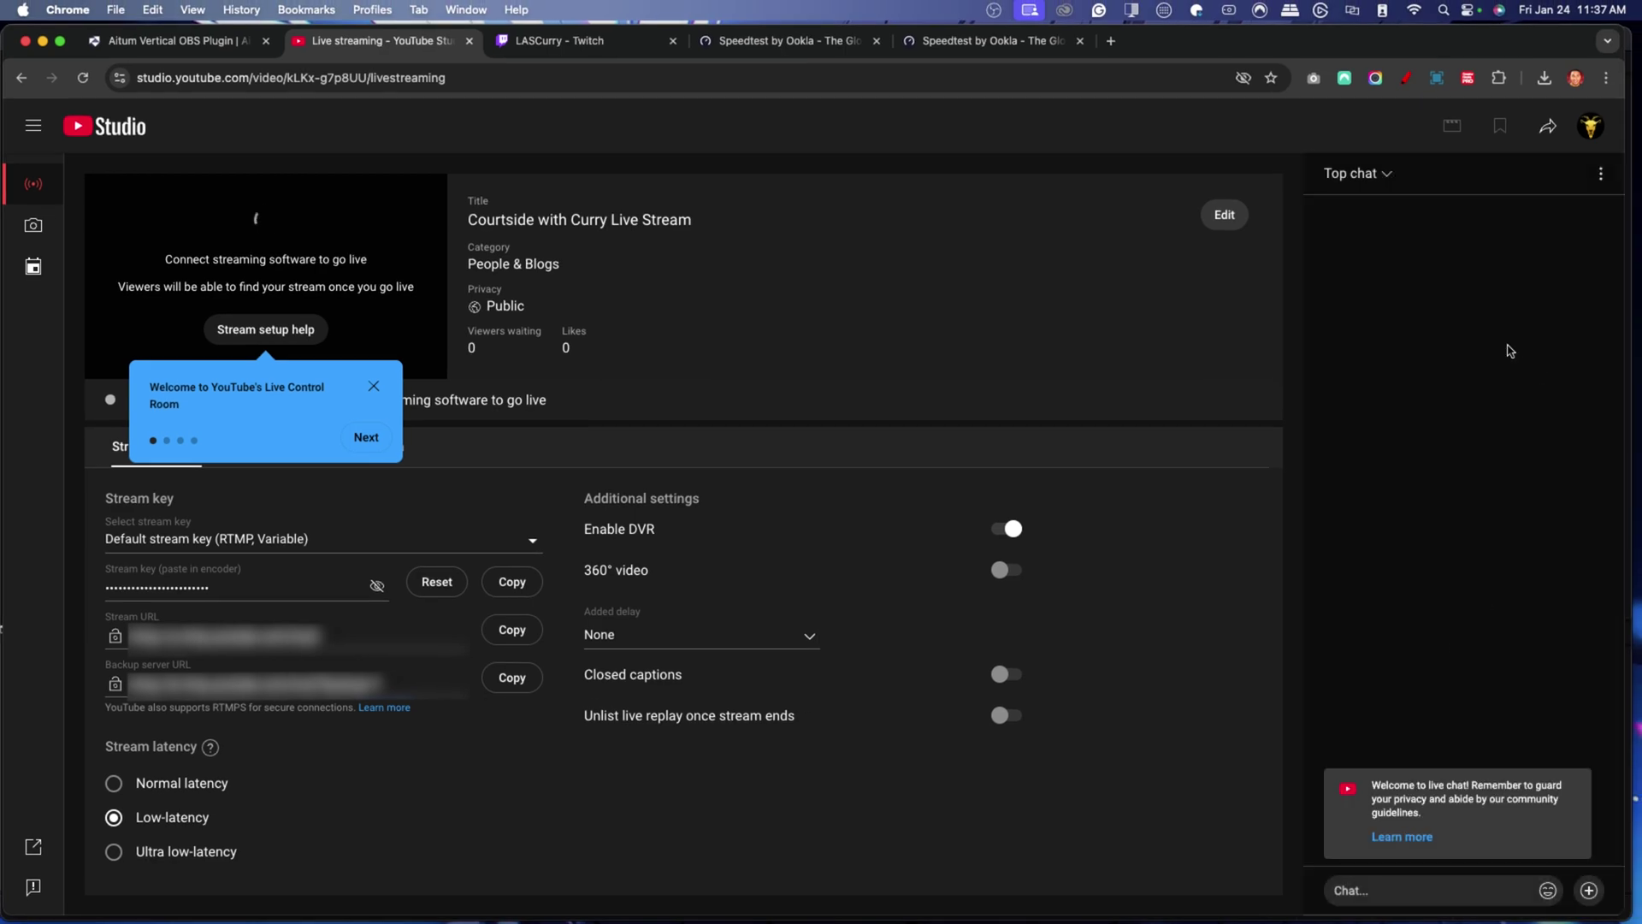
pyautogui.click(1597, 177)
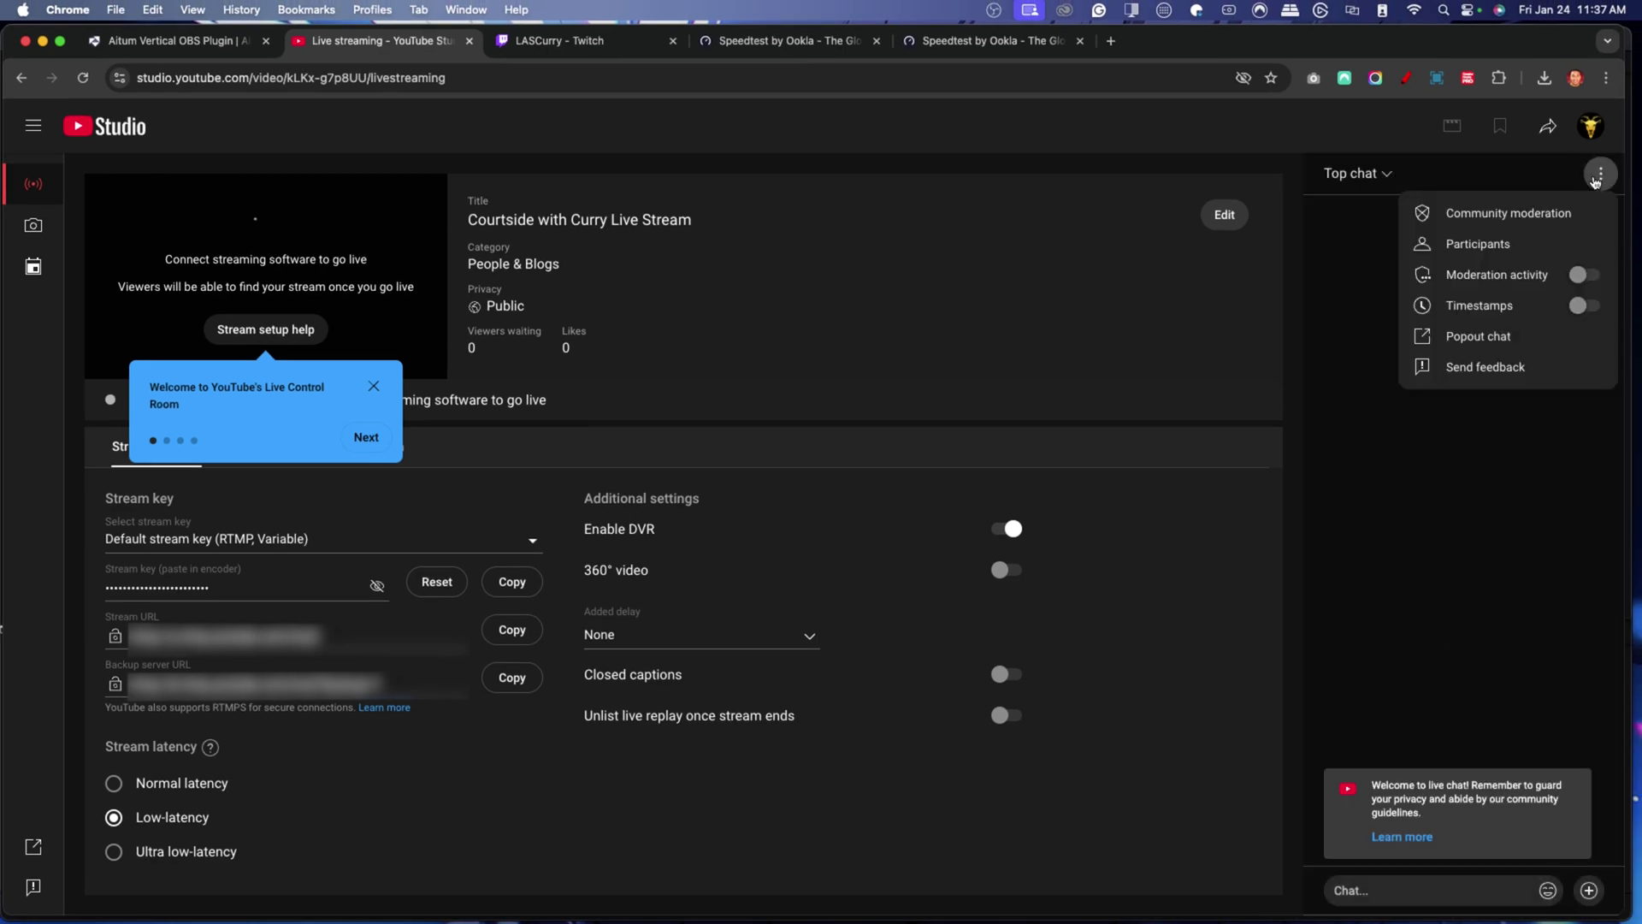
pyautogui.click(1479, 339)
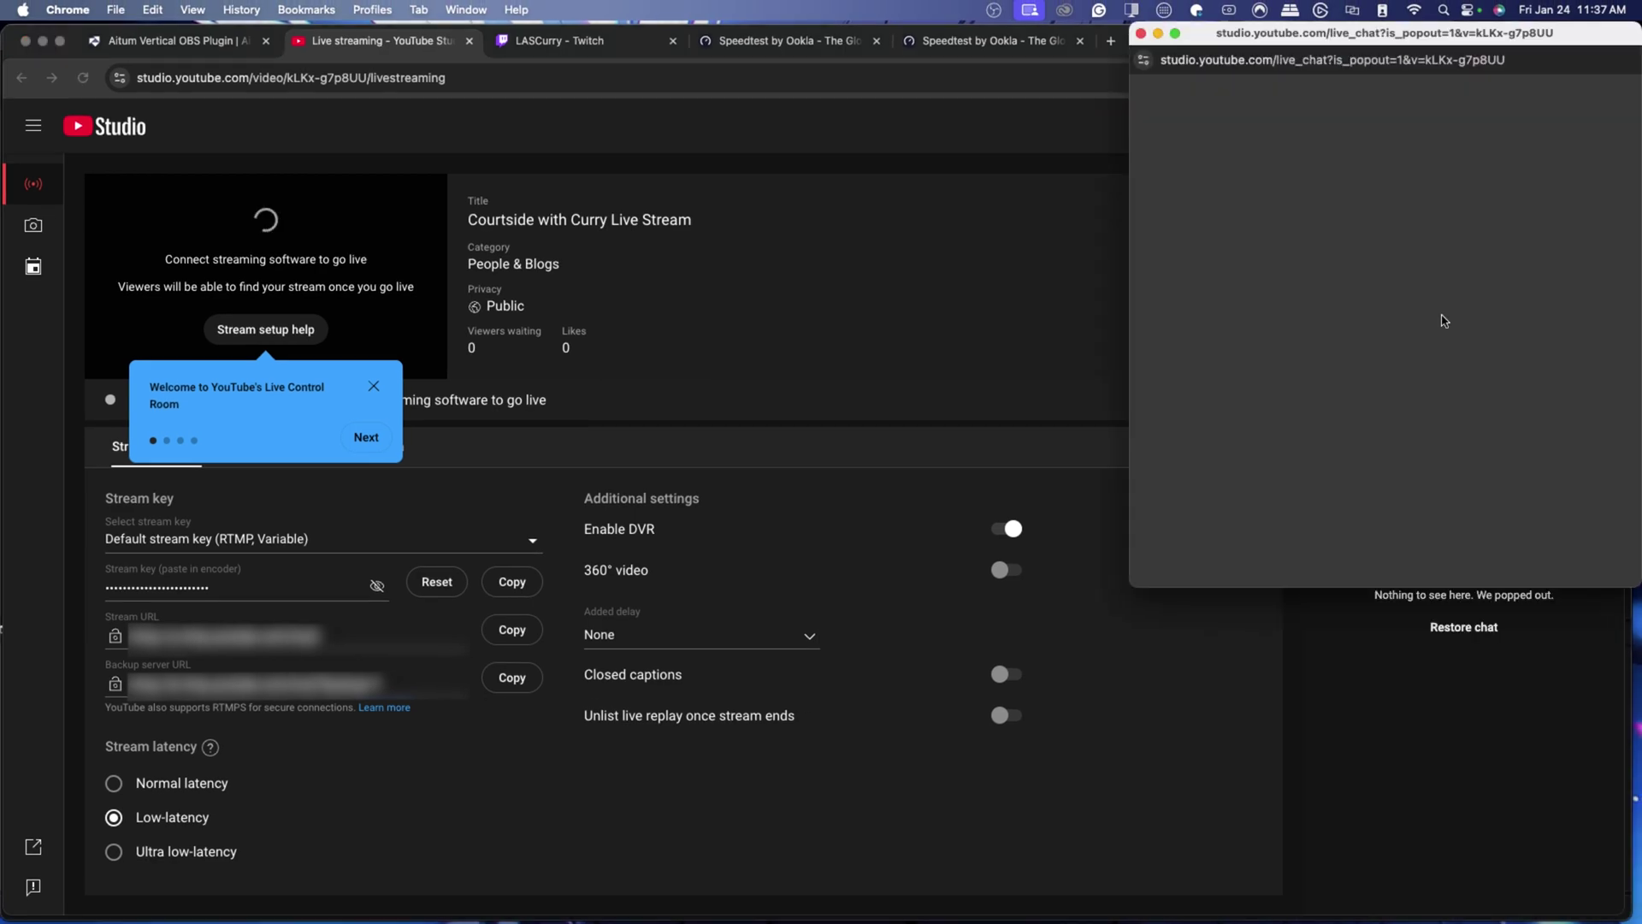
pyautogui.moveTo(1130, 155); pyautogui.dragTo(1290, 157)
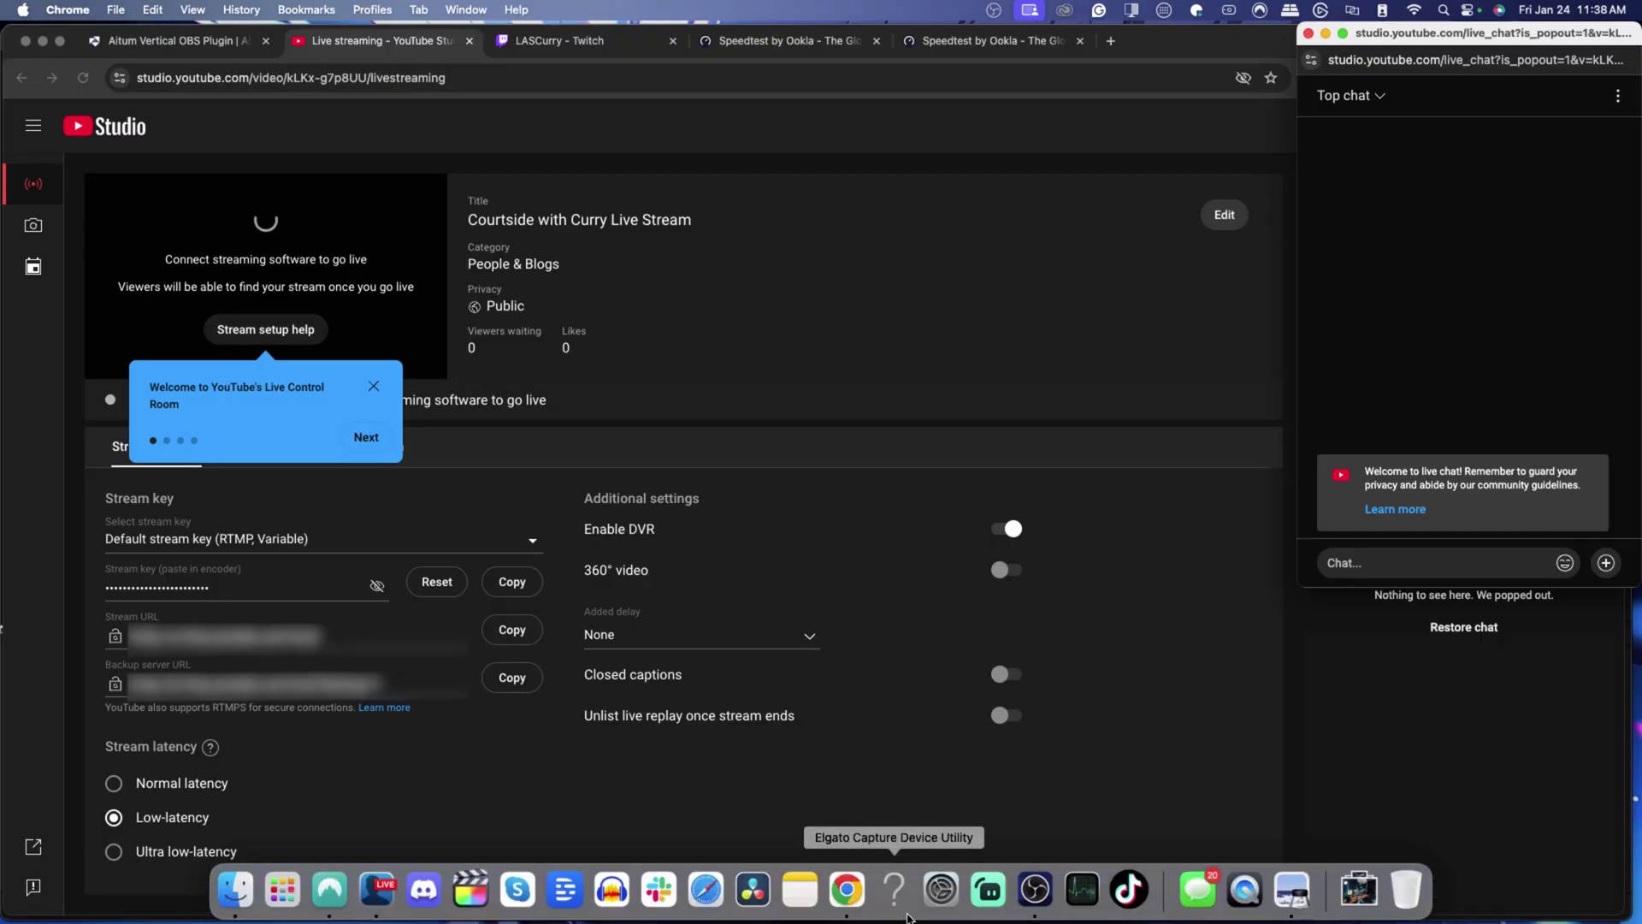
# Switch to OBS and open the main settings to review the configuration used for the main stream.
pyautogui.click(1030, 894)
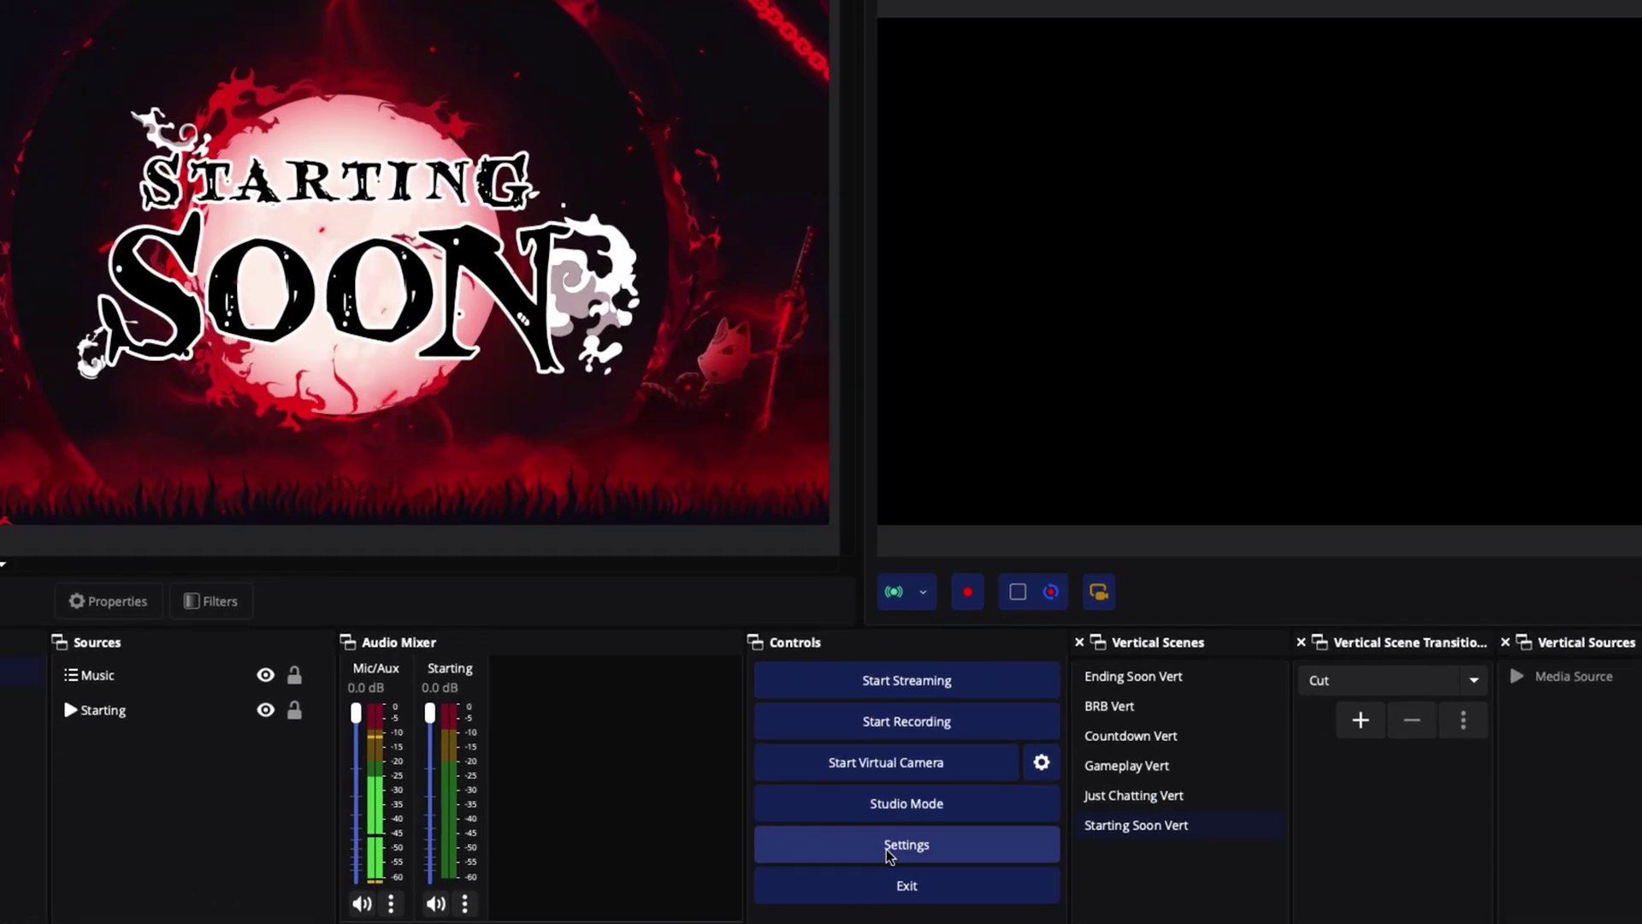
pyautogui.click(907, 850)
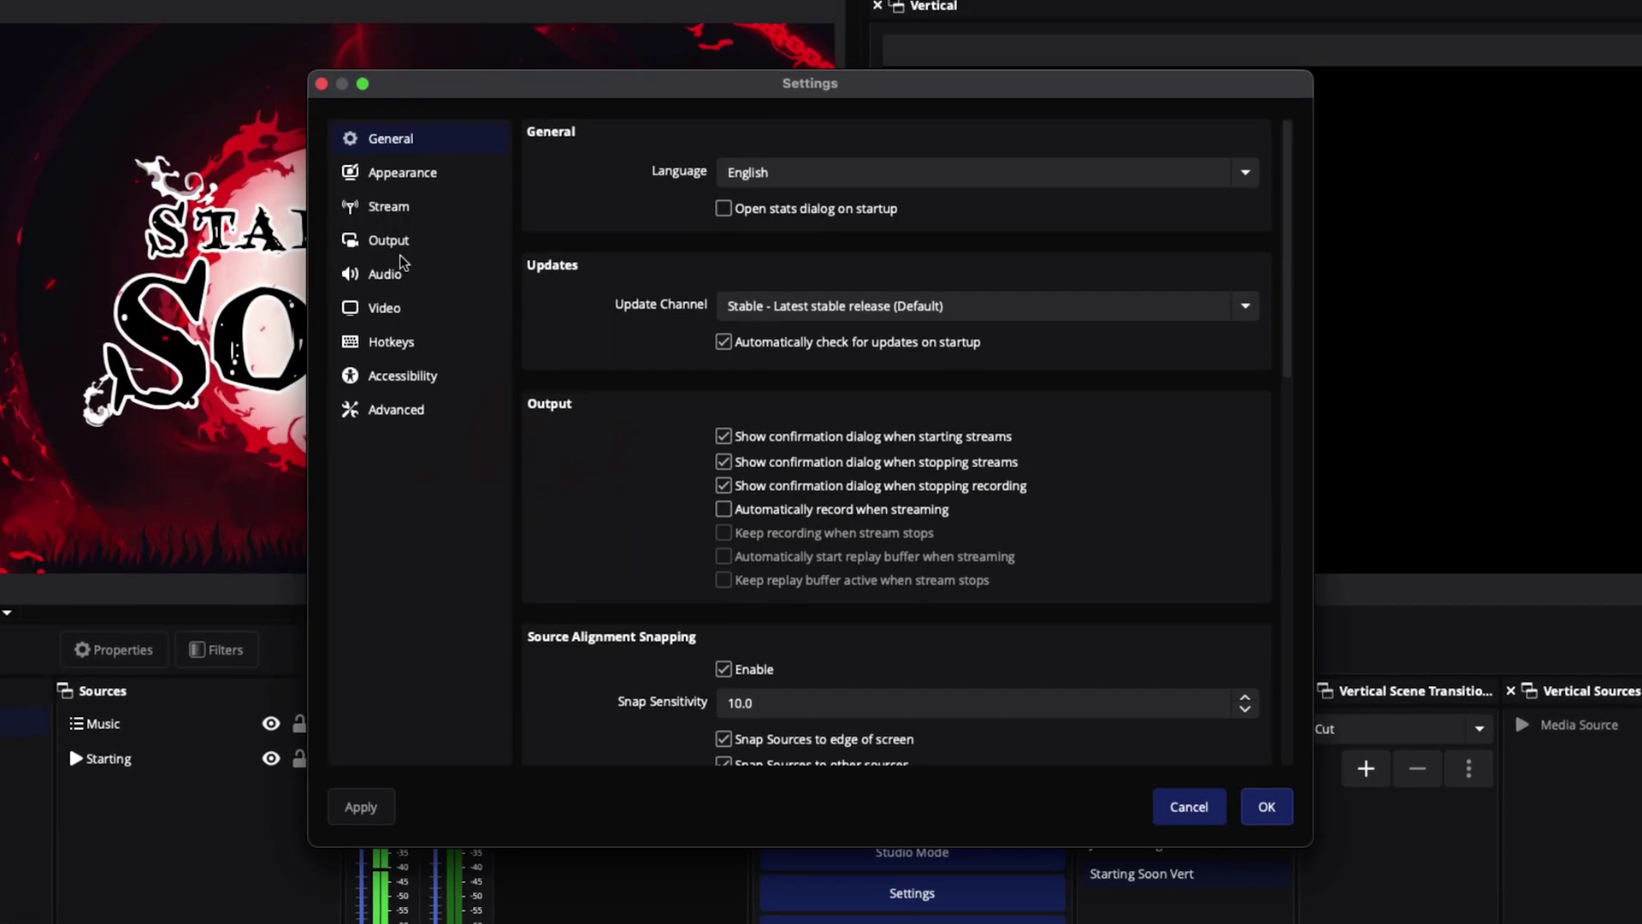
pyautogui.click(398, 272)
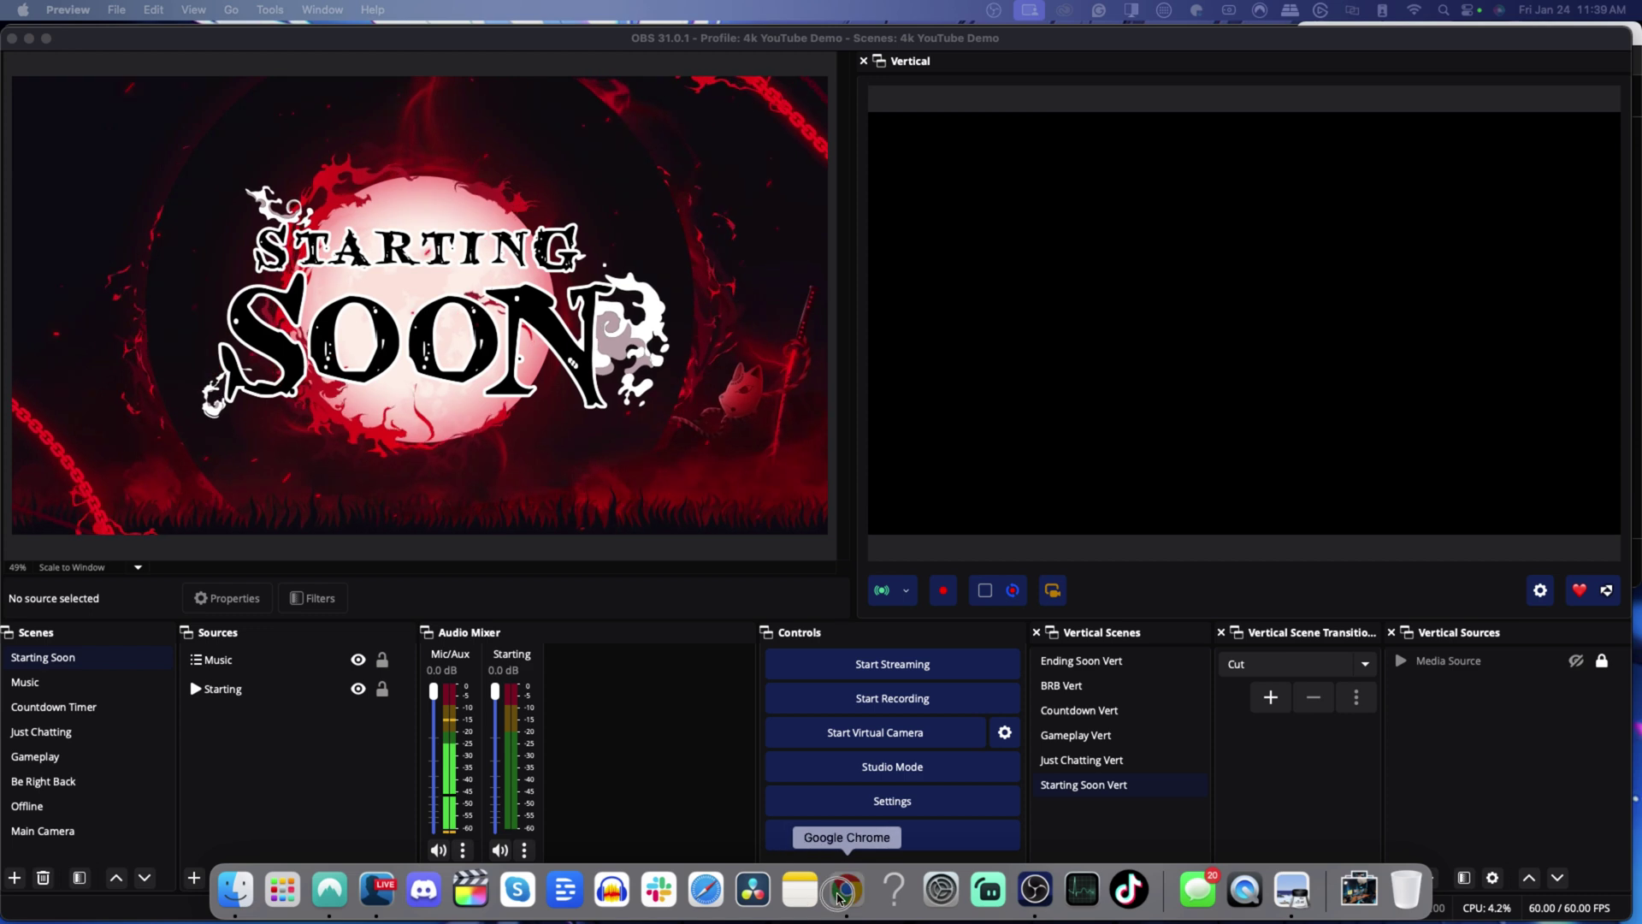
# In Chrome, bring up the Speedtest pages and examine the download and upload speeds in the finished test result.
pyautogui.click(840, 894)
pyautogui.click(774, 43)
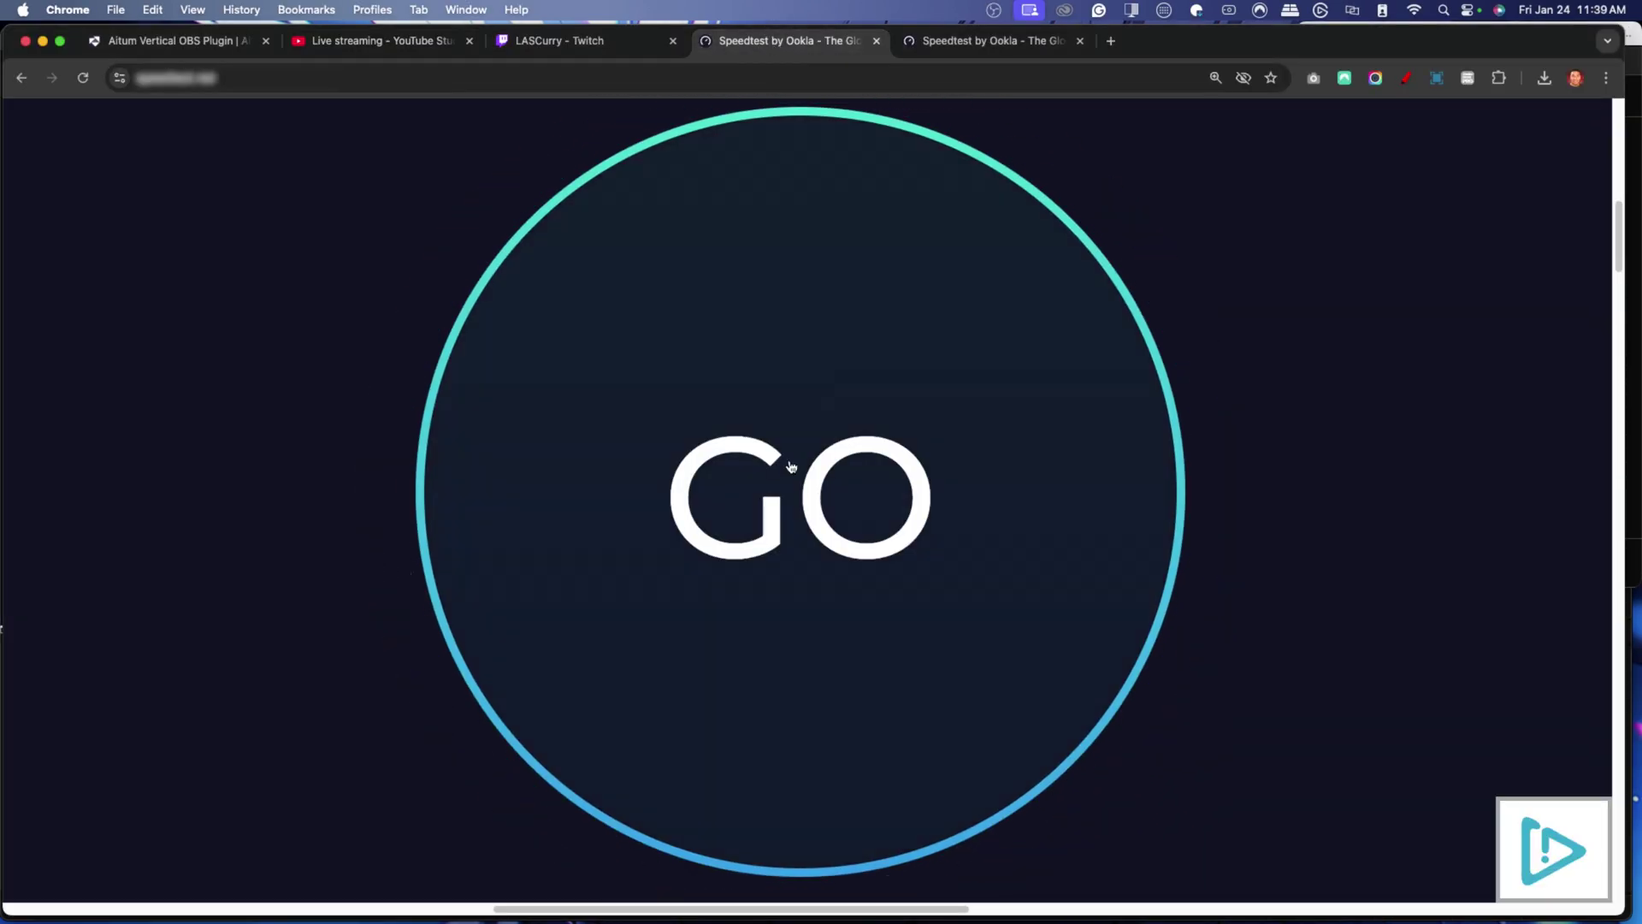
pyautogui.click(990, 43)
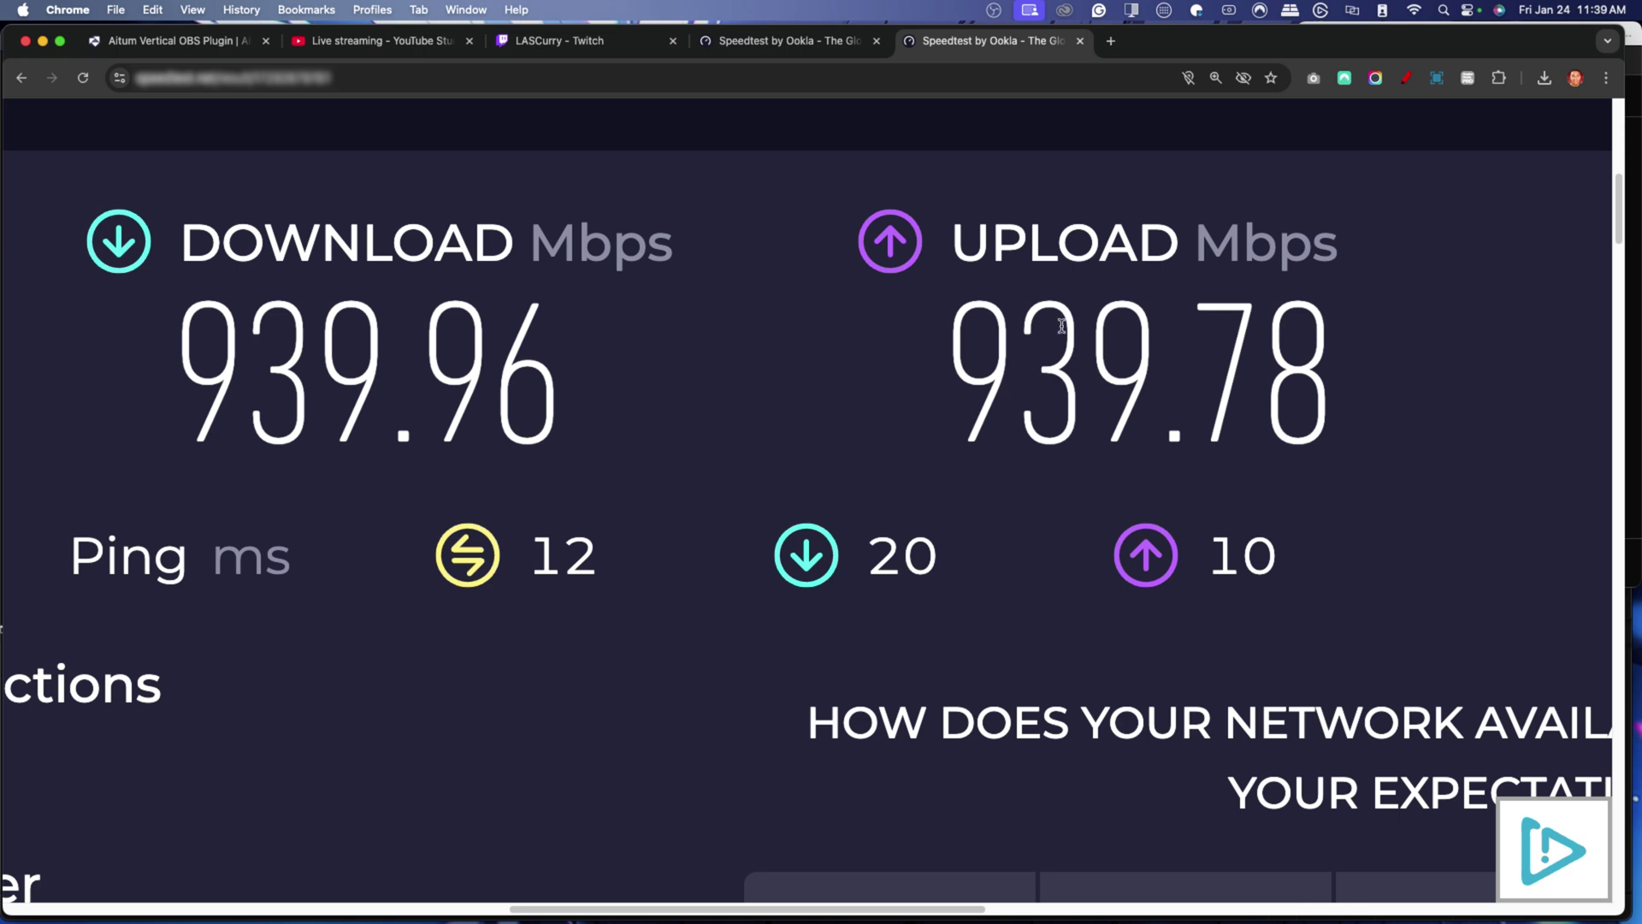
pyautogui.scroll(1, 1054, 439)
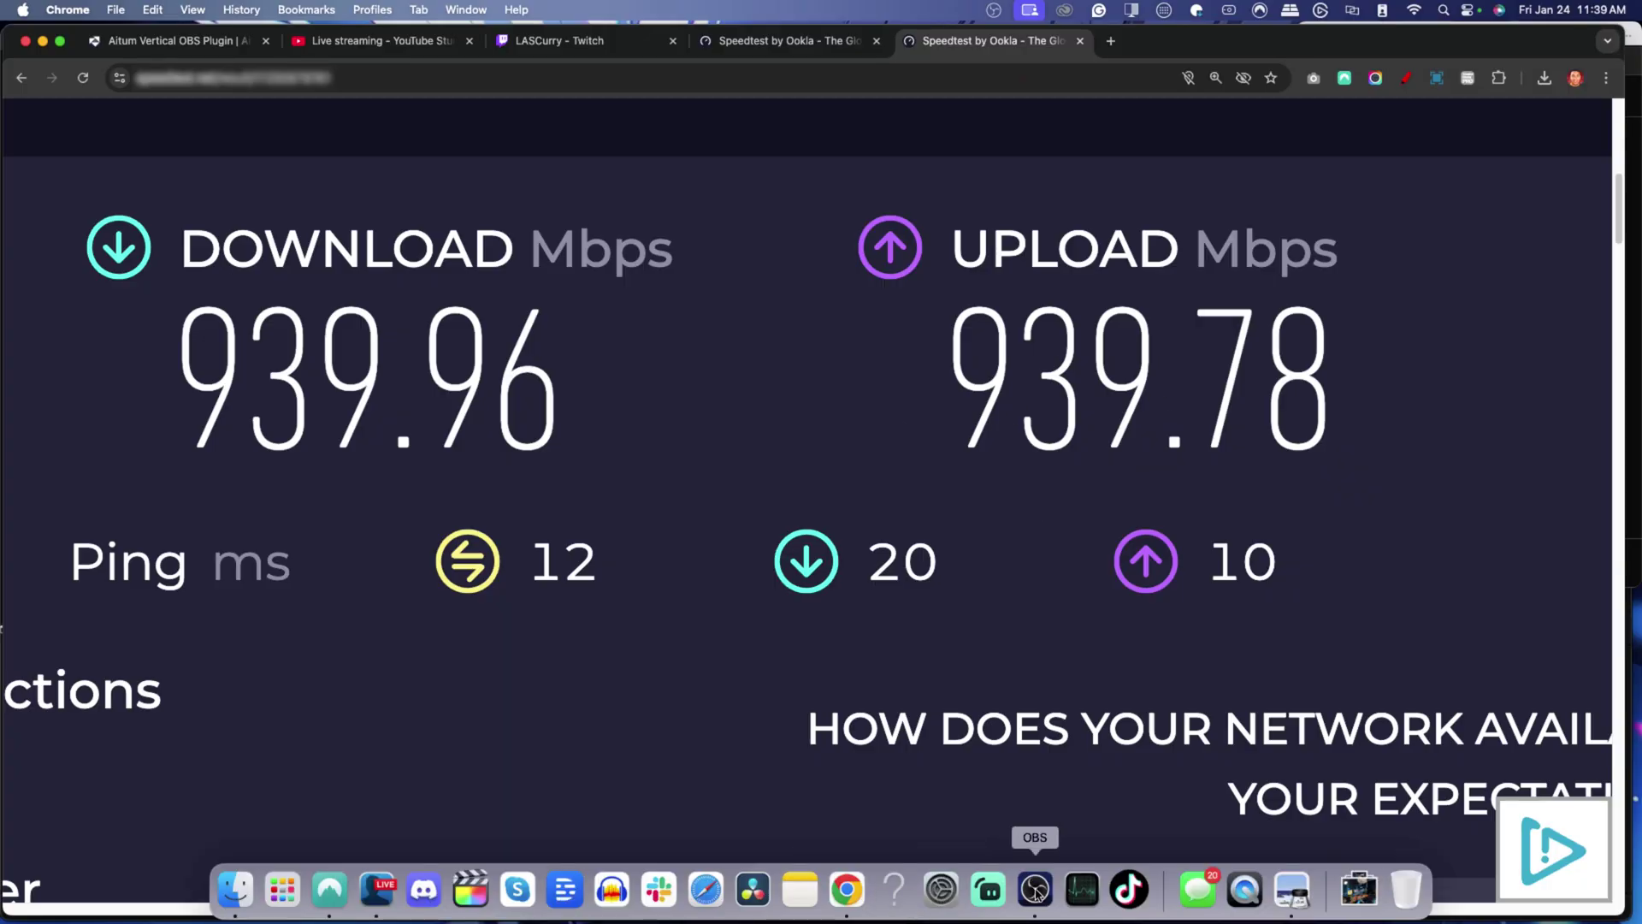
# Back in OBS, review the vertical canvas's streaming outputs and advanced encoder settings, including Use main OBS settings, and confirm the dialog.
pyautogui.click(1035, 890)
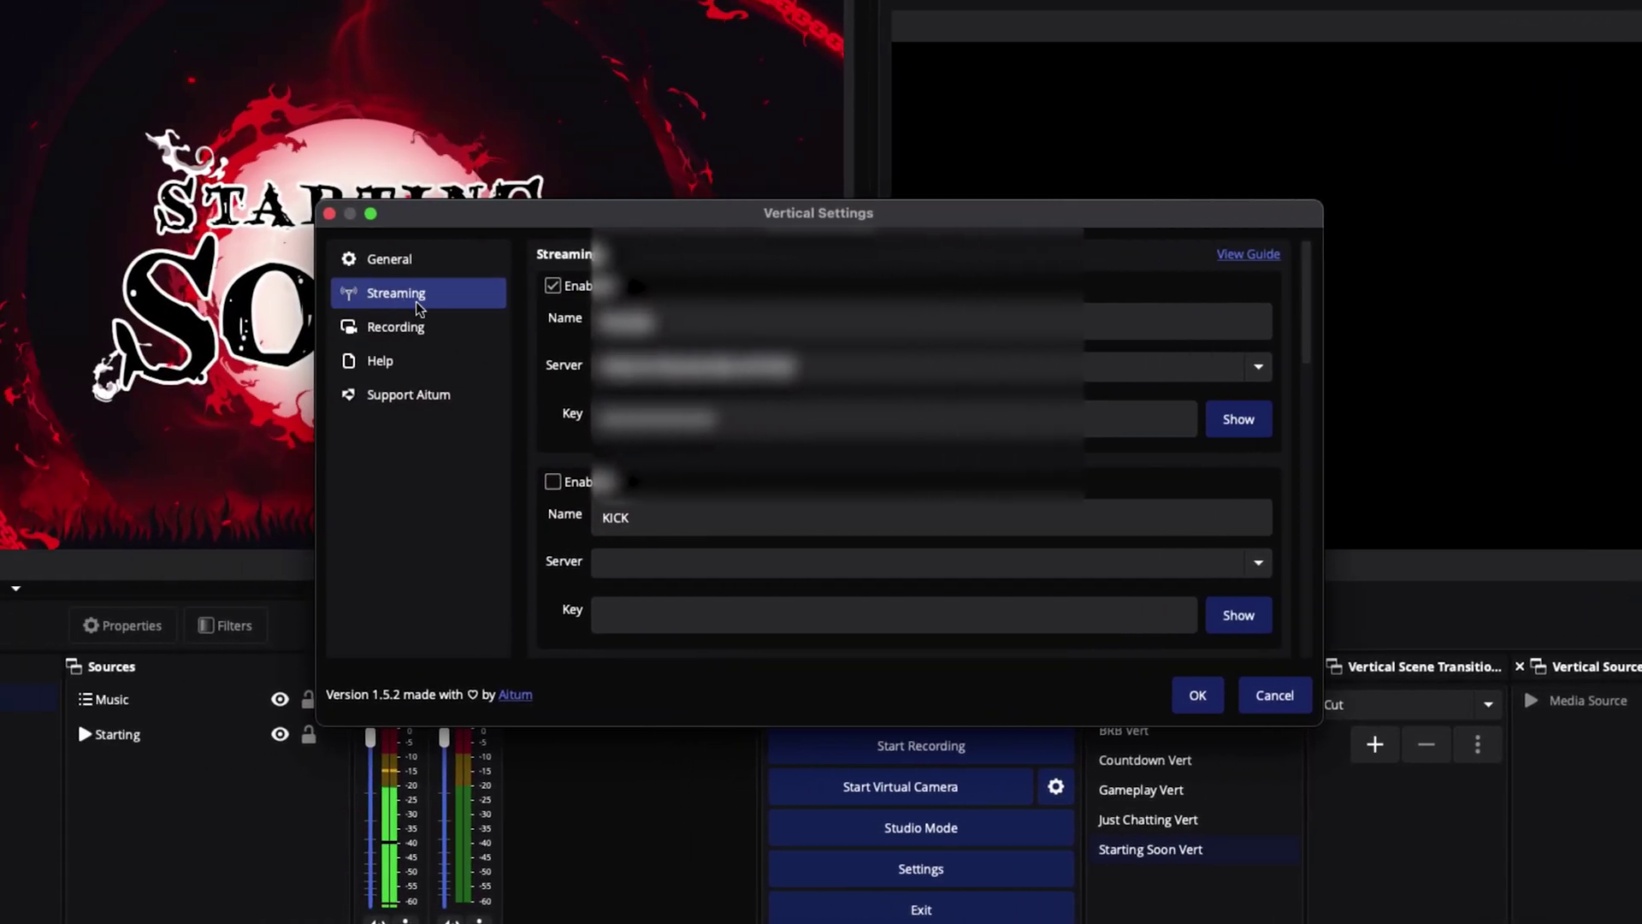
pyautogui.scroll(-5, 881, 482)
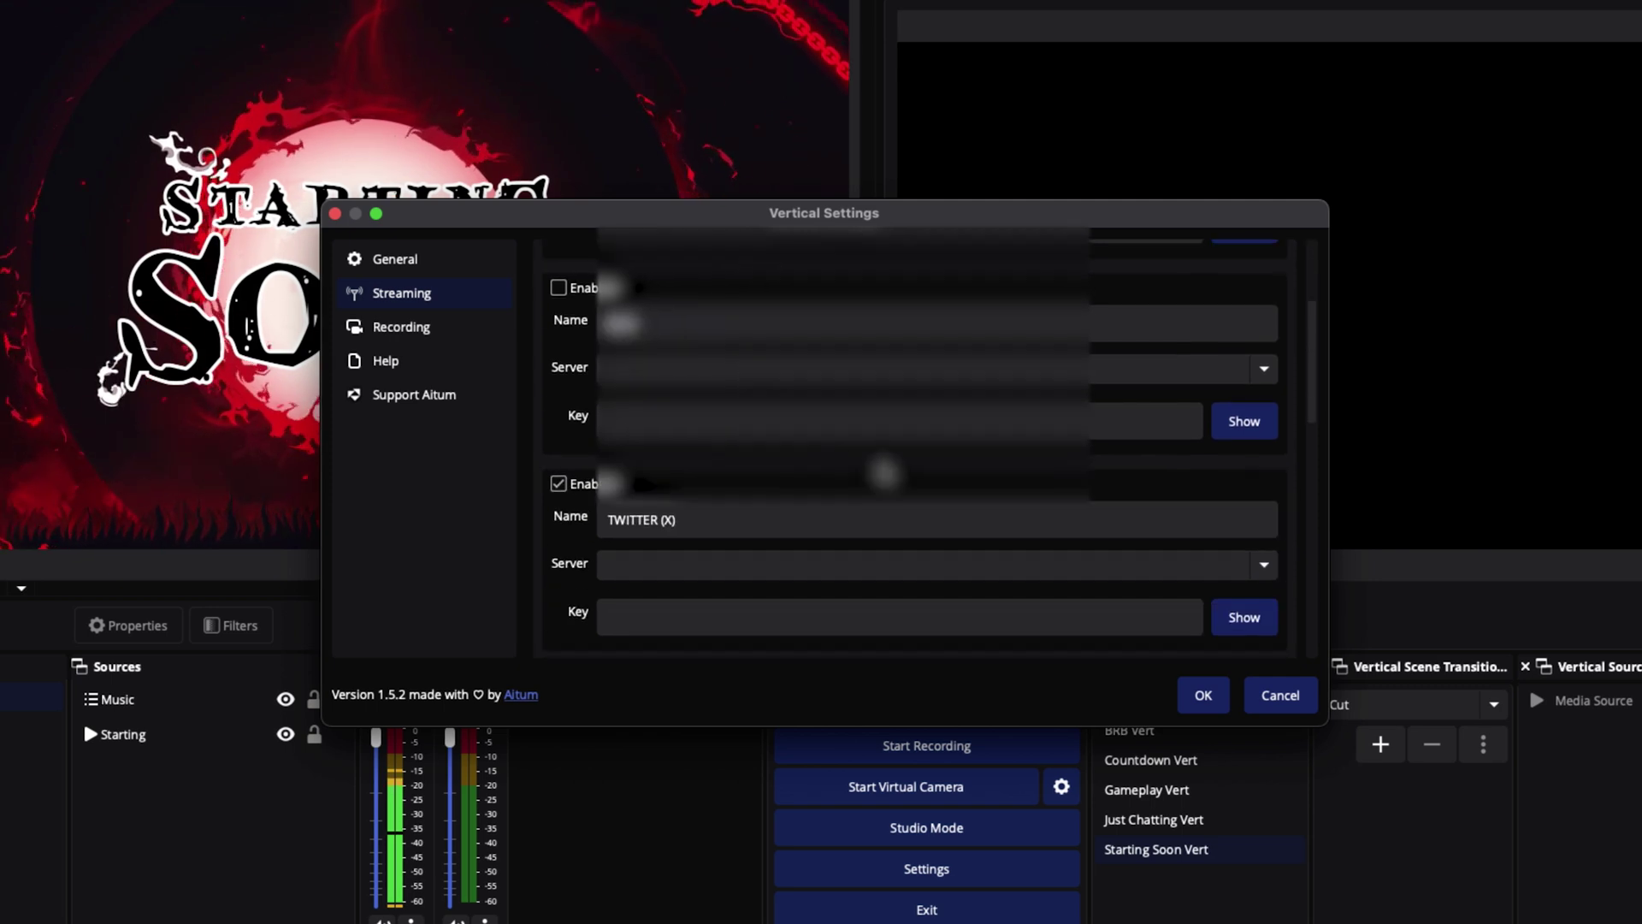
pyautogui.scroll(-10, 881, 481)
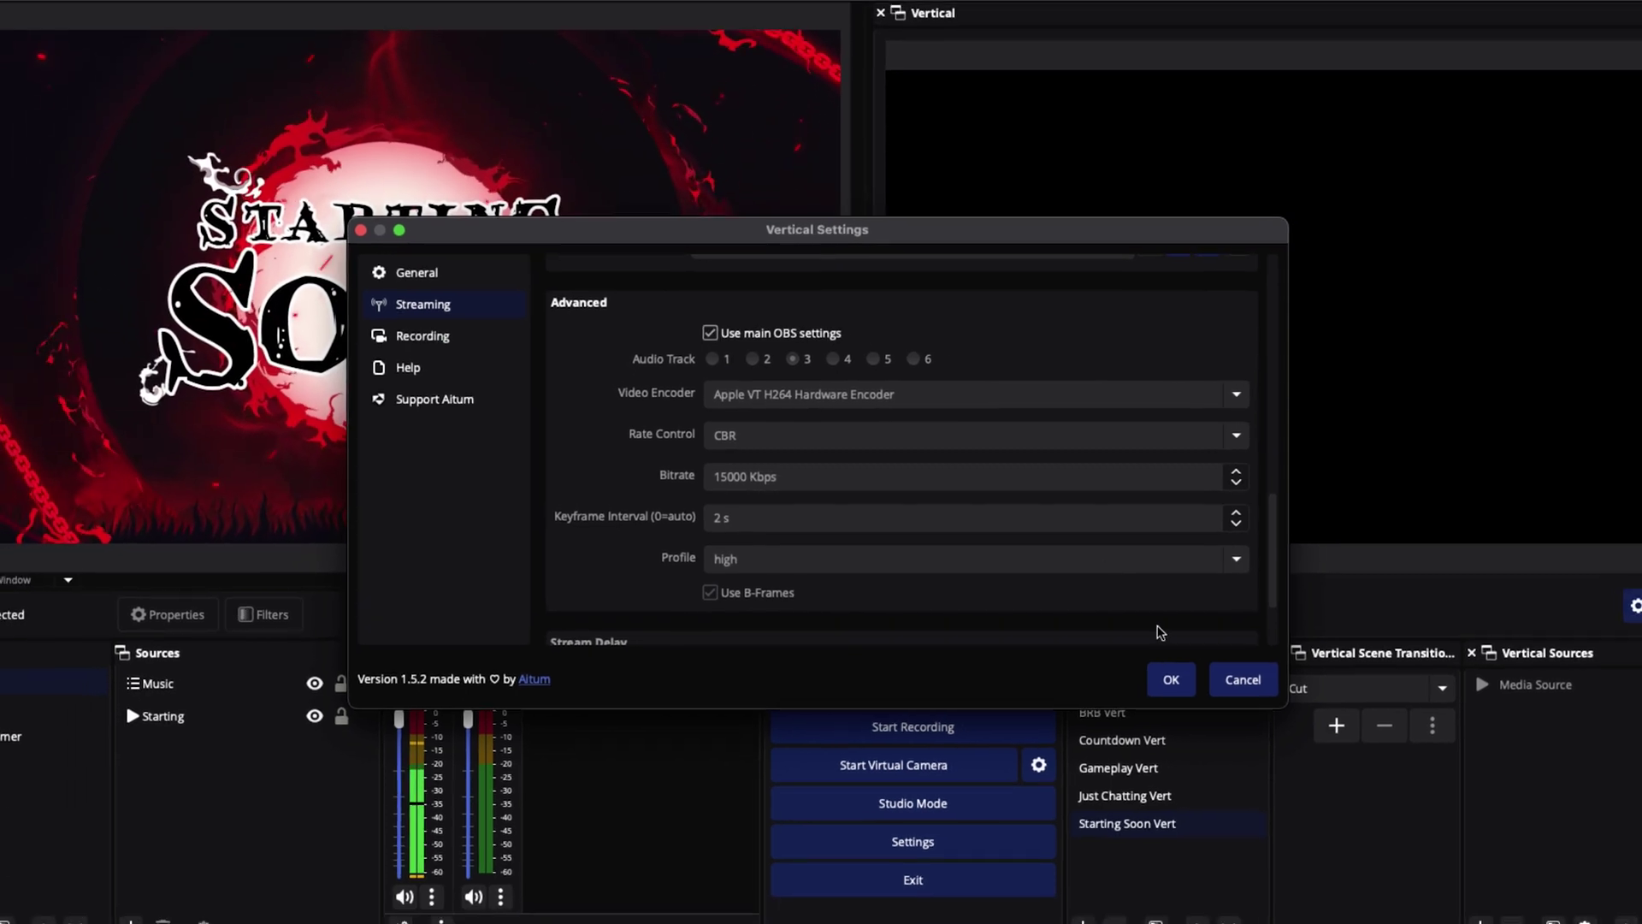
pyautogui.click(1144, 666)
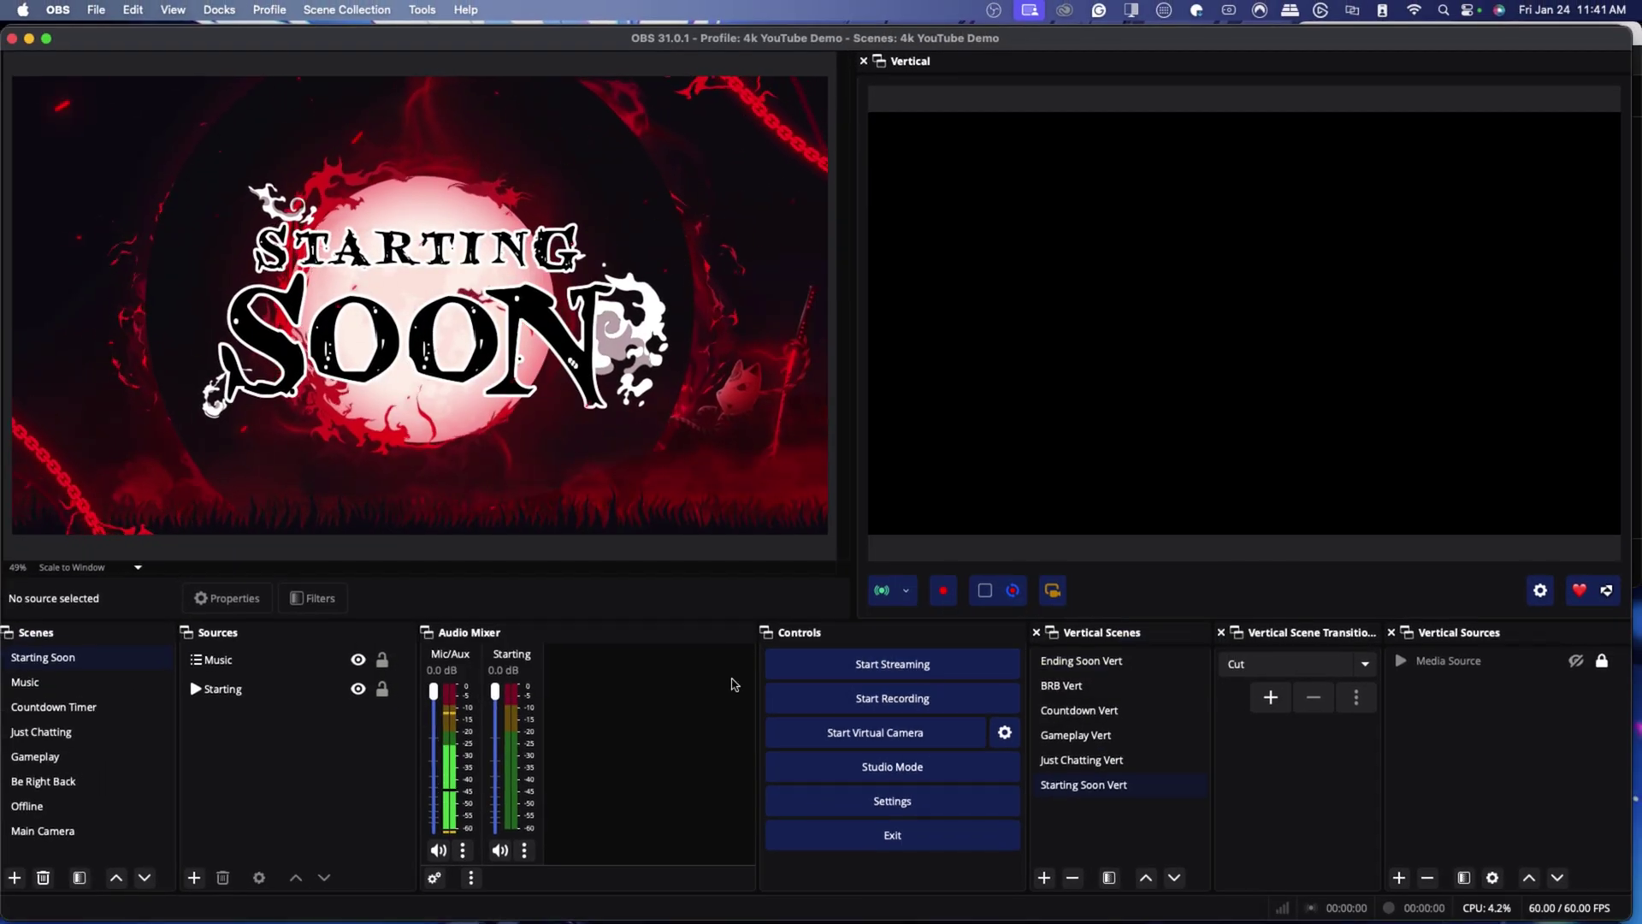